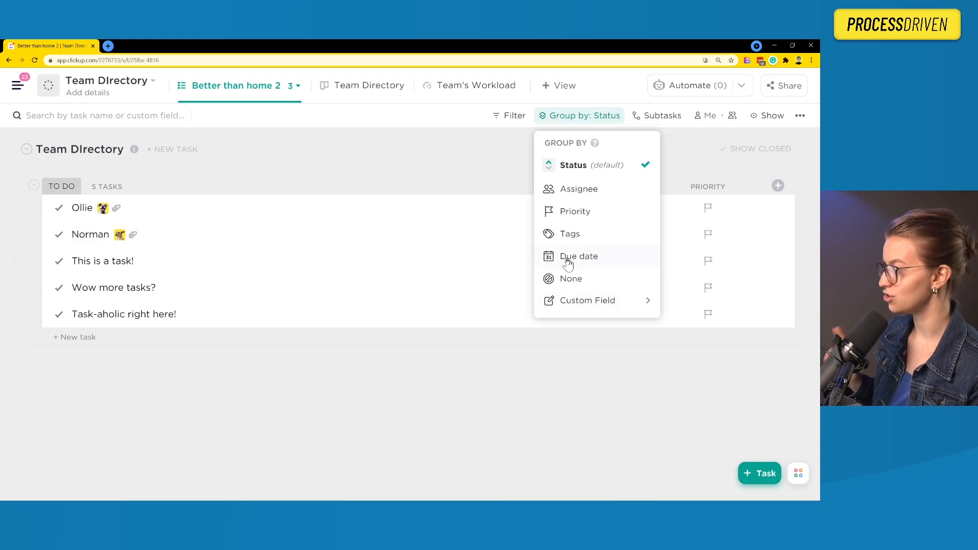
Step: Group the list by due date and add a subtask named "lkjlkjlkj" to the task "Task-aholic right here!"
{"action": "left_click", "coordinate": [568, 260]}
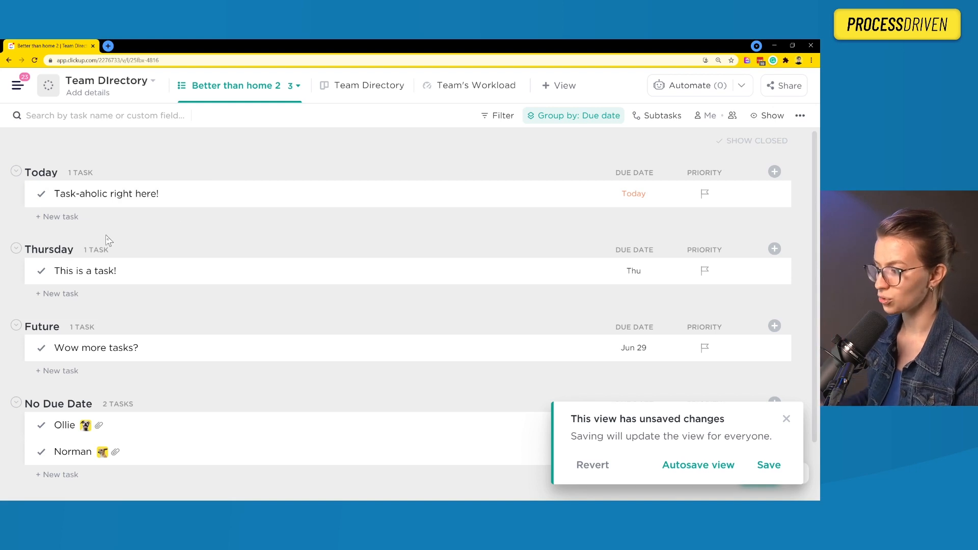
{"action": "left_click", "coordinate": [169, 194]}
{"action": "type", "text": "lkjlk"}
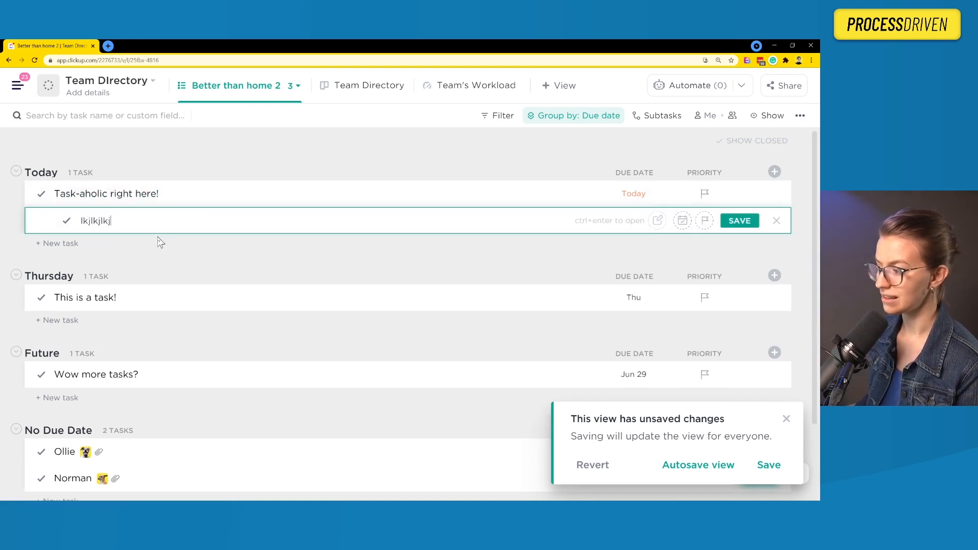
{"action": "type", "text": "jlkj"}
{"action": "key", "text": "Return"}
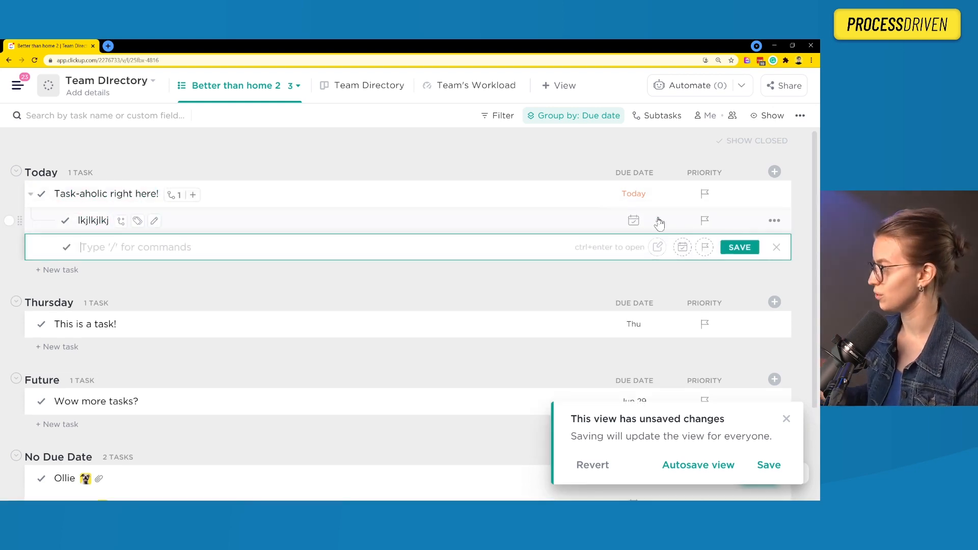
{"action": "left_click", "coordinate": [369, 323]}
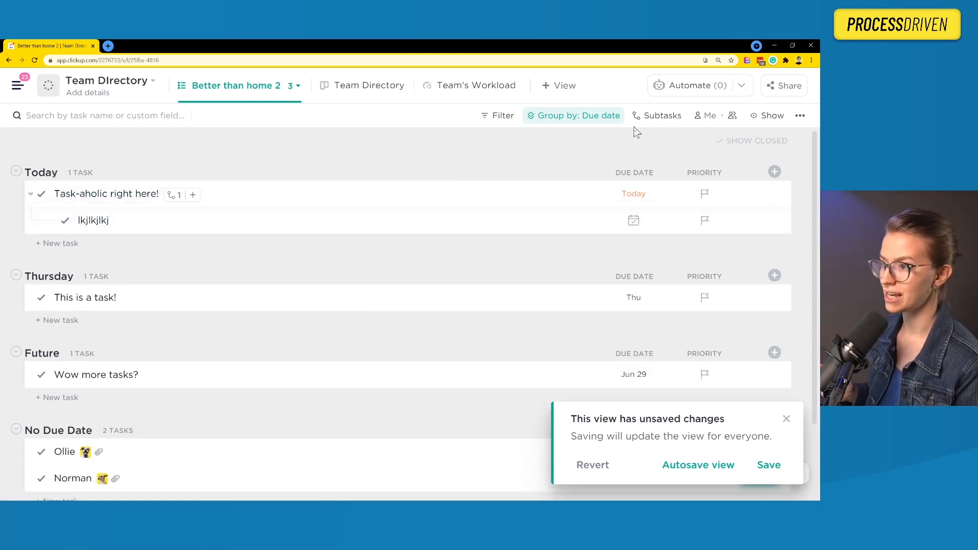
Step: Show subtasks as separate tasks and set the due date of the subtask "lkjlkjlkj" to Tuesday
{"action": "left_click", "coordinate": [649, 122]}
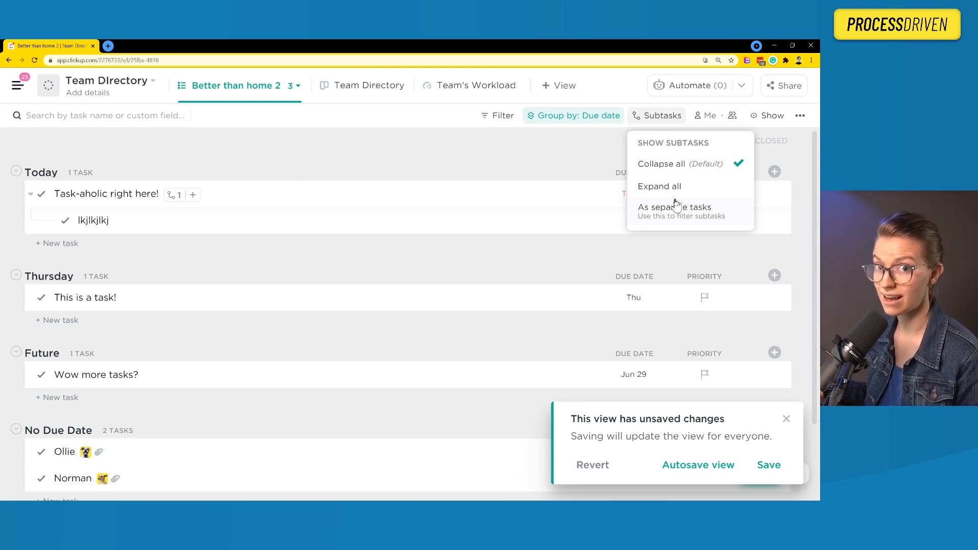
{"action": "left_click", "coordinate": [694, 211]}
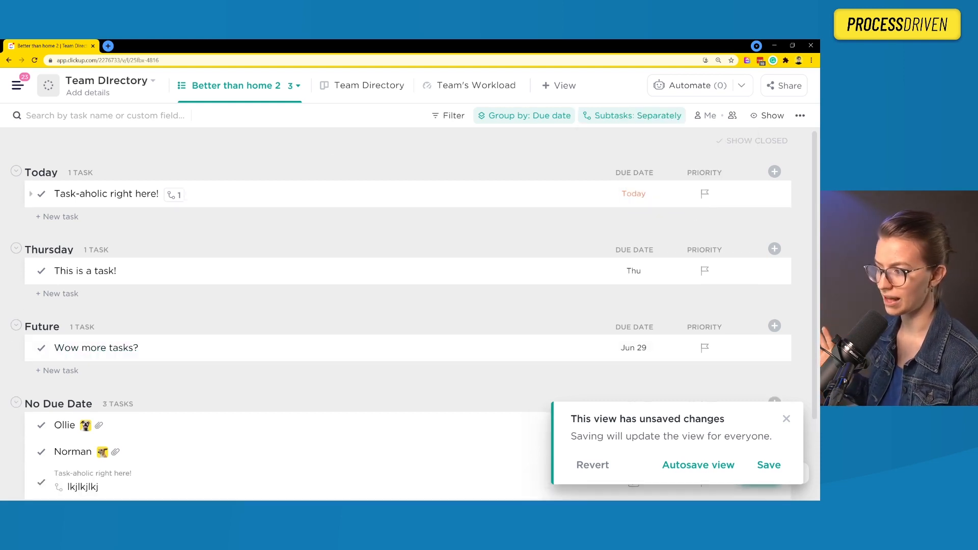
{"action": "scroll", "coordinate": [61, 206], "scroll_direction": "down", "scroll_amount": 2}
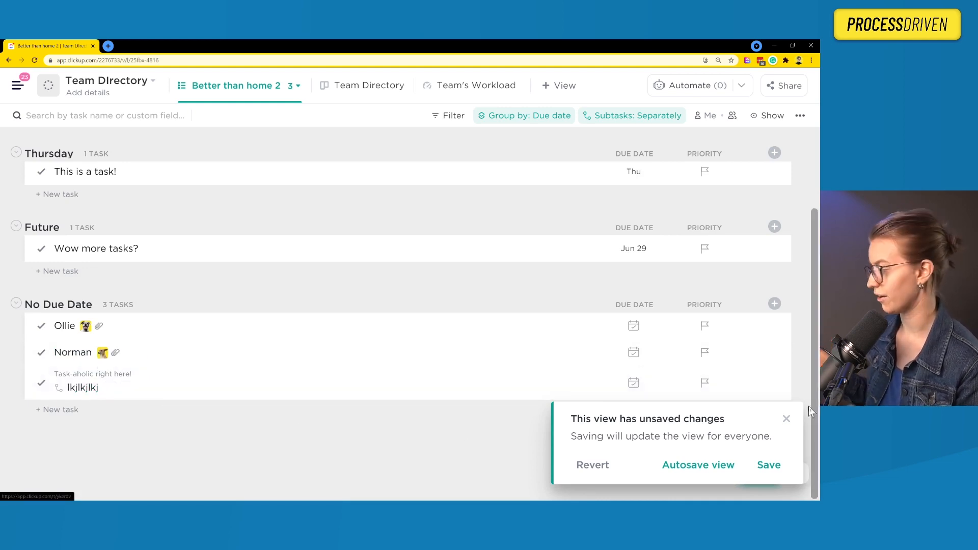
{"action": "left_click", "coordinate": [632, 384]}
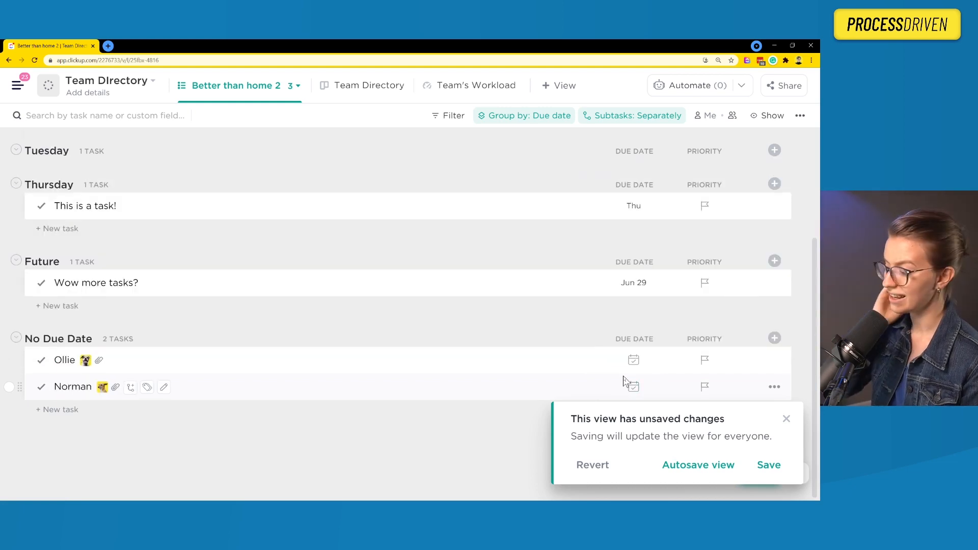
{"action": "scroll", "coordinate": [571, 360], "scroll_direction": "up", "scroll_amount": 3}
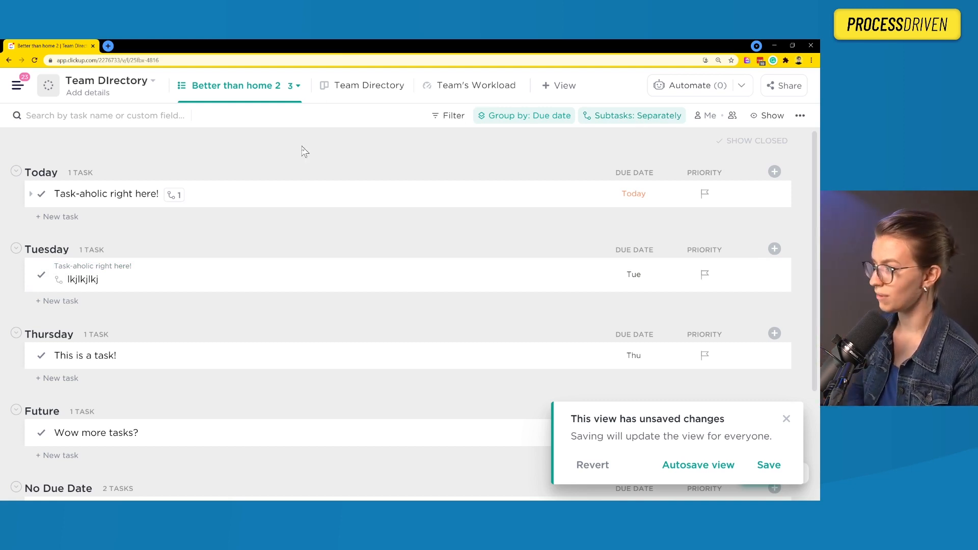
Step: Review the view options of "Better than home 2", including the Me mode default
{"action": "left_click", "coordinate": [293, 87]}
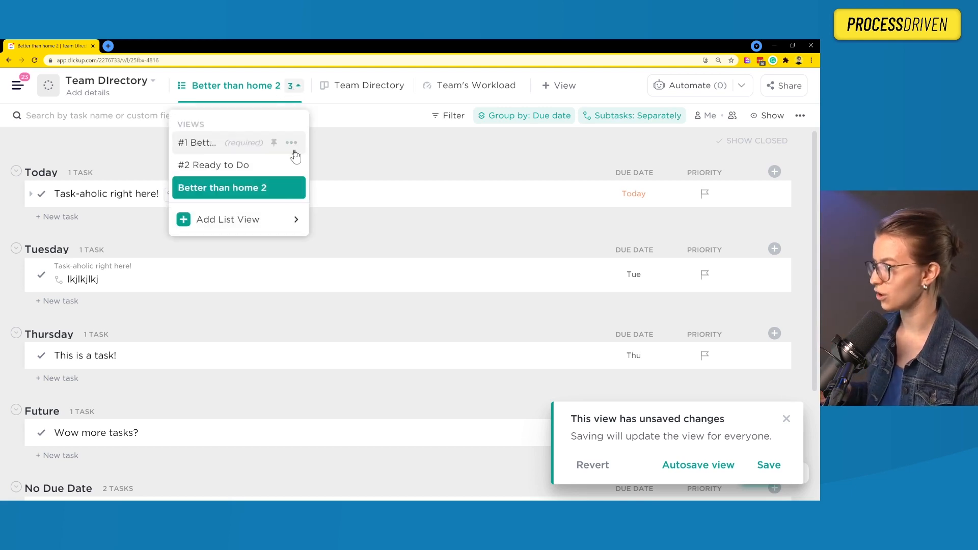
{"action": "left_click", "coordinate": [291, 191]}
{"action": "mouse_move", "coordinate": [317, 250]}
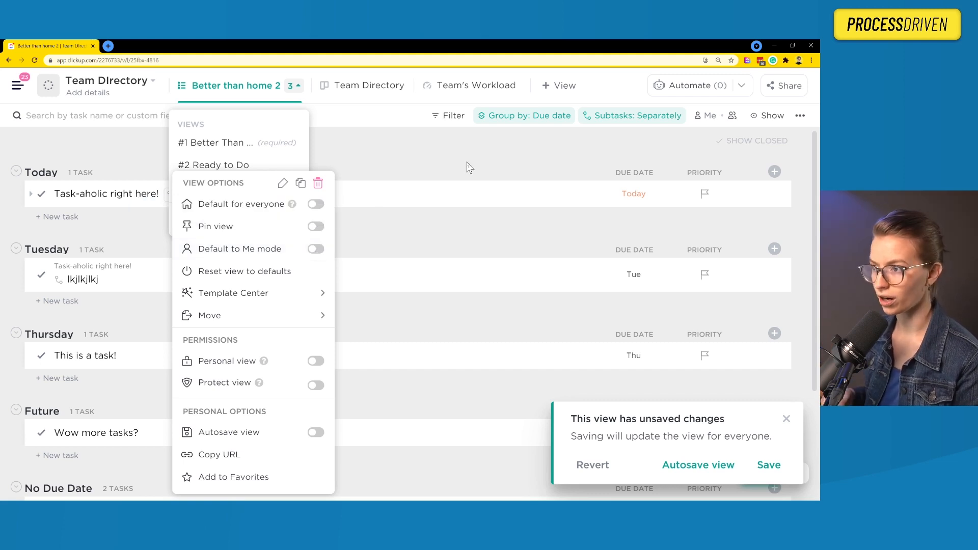
{"action": "left_click", "coordinate": [461, 125]}
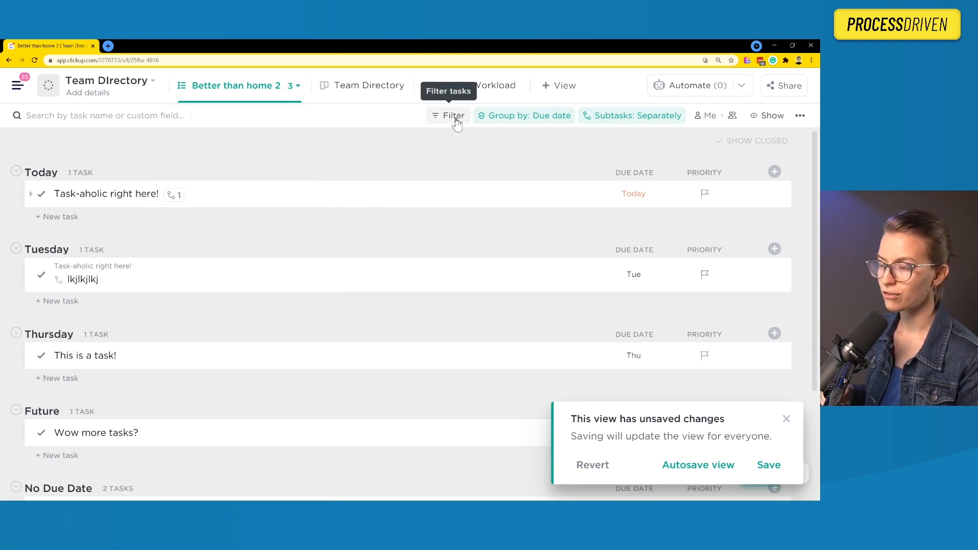
Step: Try filtering the list to tasks whose assignee is Me Mode, and remove that filter
{"action": "left_click", "coordinate": [454, 116]}
{"action": "type", "text": "assi"}
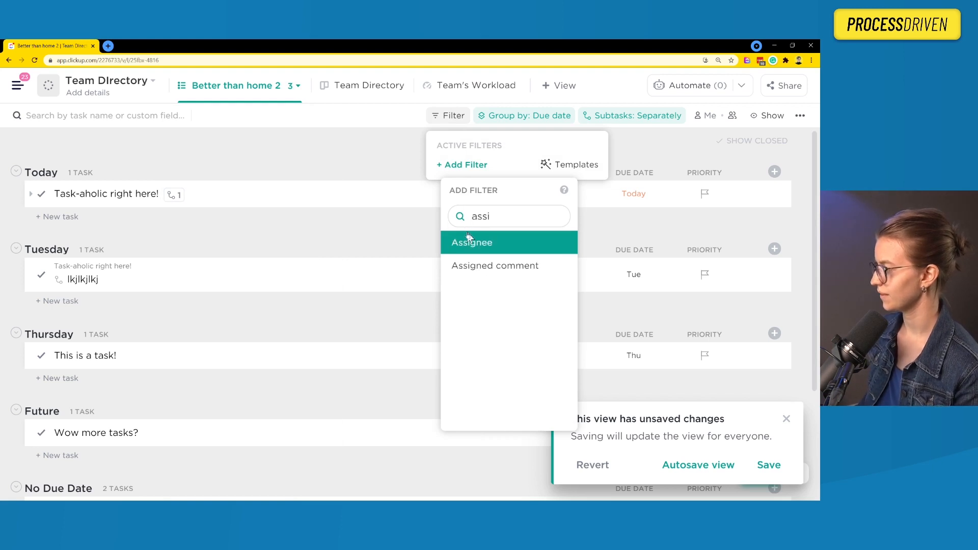
{"action": "left_click", "coordinate": [468, 240]}
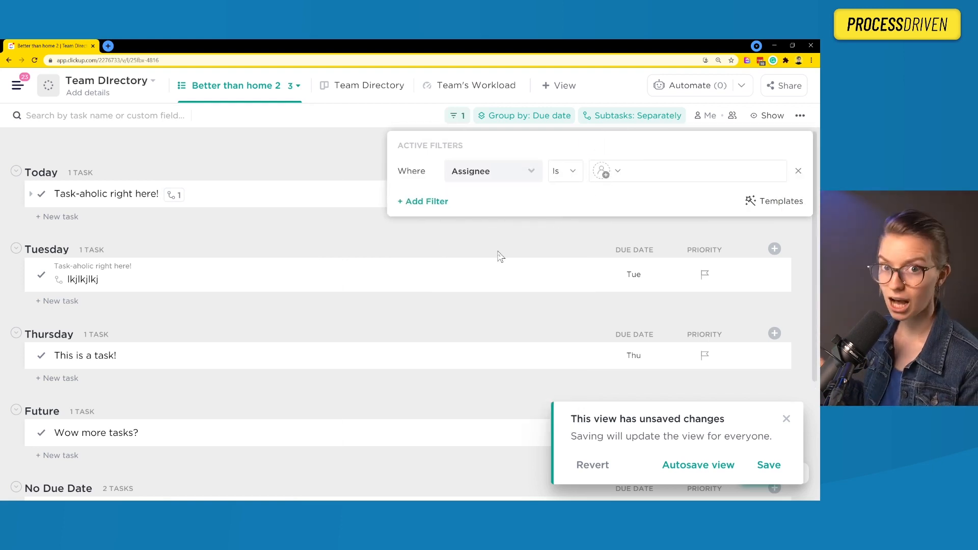
{"action": "left_click", "coordinate": [608, 171]}
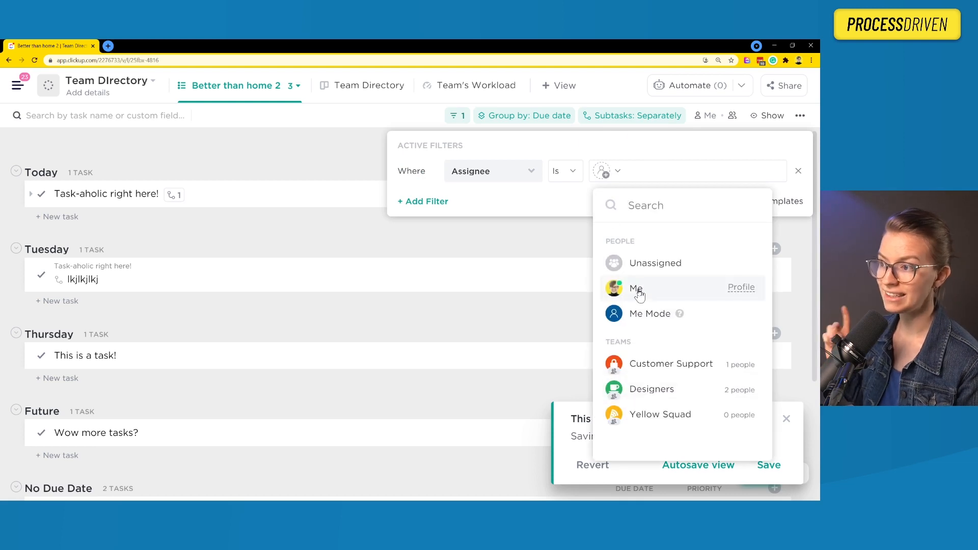
{"action": "left_click", "coordinate": [649, 313]}
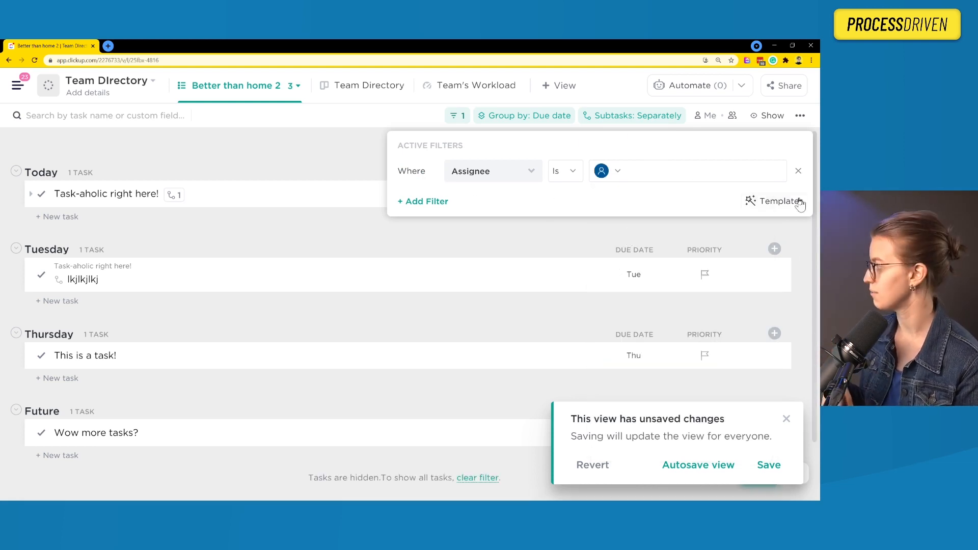
{"action": "left_click", "coordinate": [798, 171]}
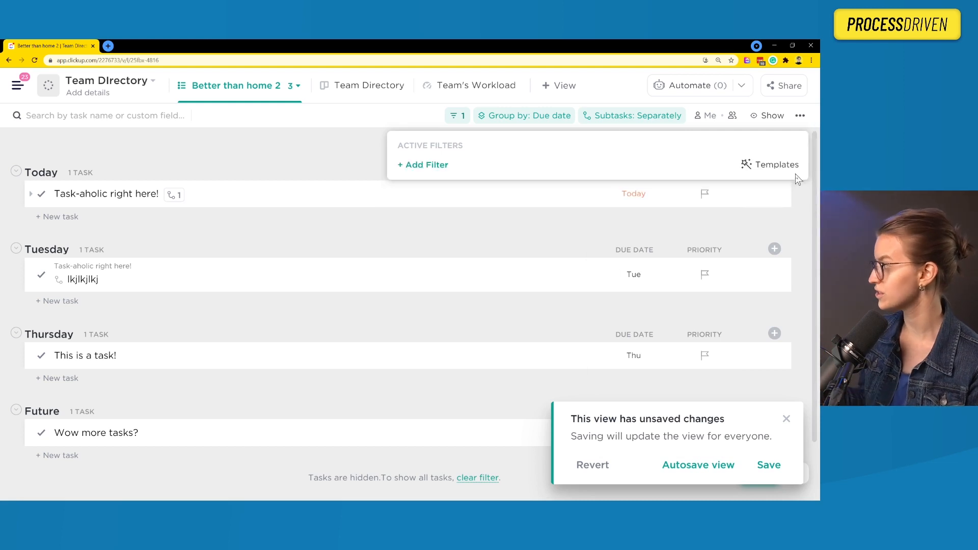
Step: Make the "Better than home 2" view default to Me mode
{"action": "left_click", "coordinate": [296, 87]}
{"action": "left_click", "coordinate": [296, 86]}
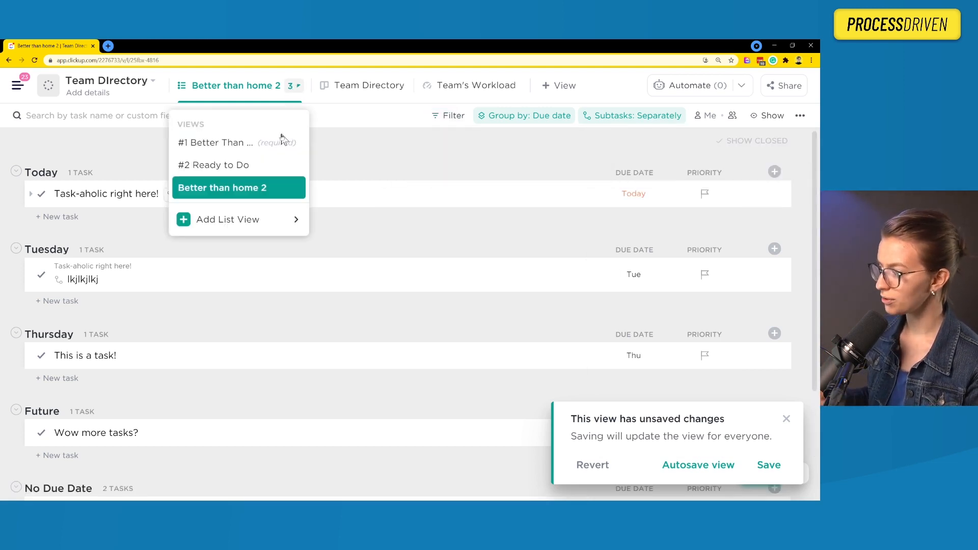
{"action": "left_click", "coordinate": [289, 188]}
{"action": "left_click", "coordinate": [318, 251]}
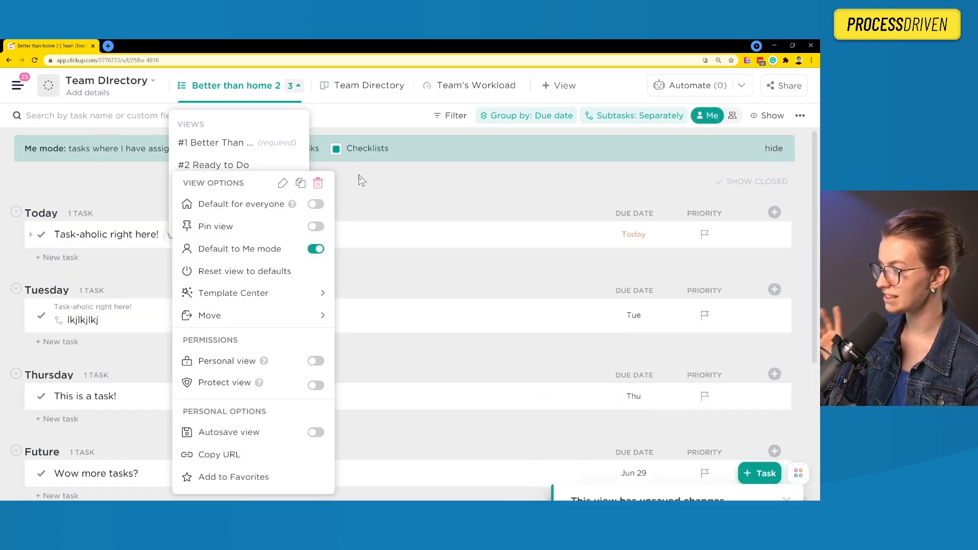
{"action": "left_click", "coordinate": [123, 193]}
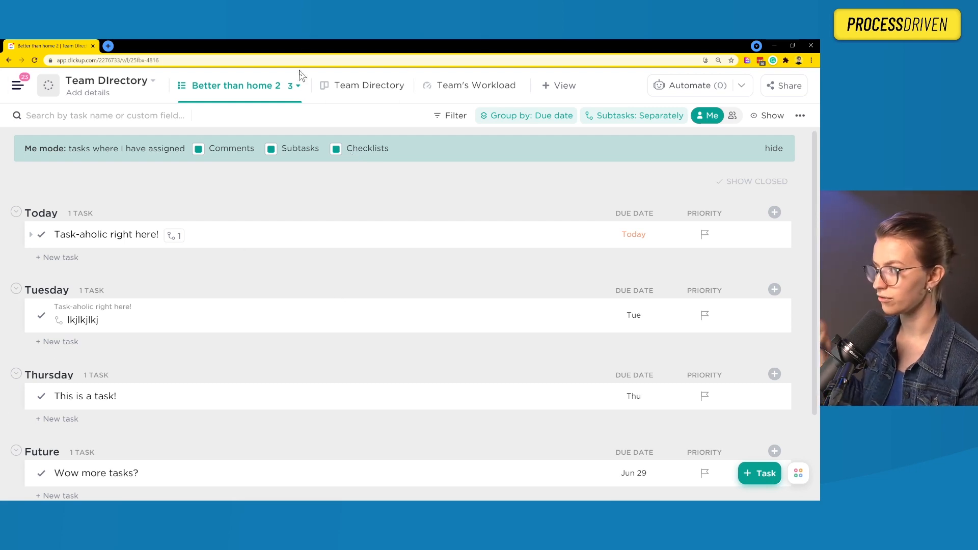
Step: Delete the "Better than home 2" view from the Team Directory list
{"action": "left_click", "coordinate": [294, 86]}
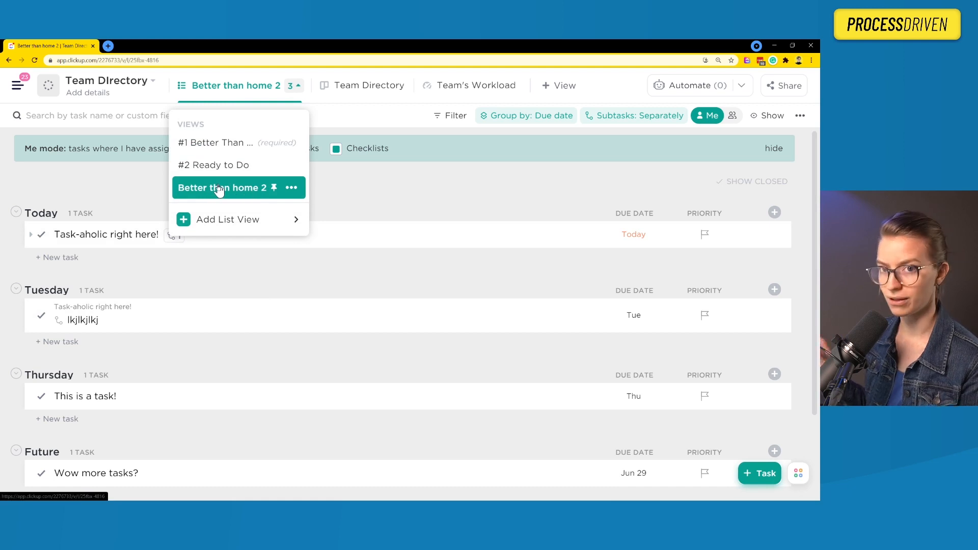
{"action": "left_click", "coordinate": [291, 187]}
{"action": "left_click", "coordinate": [318, 185]}
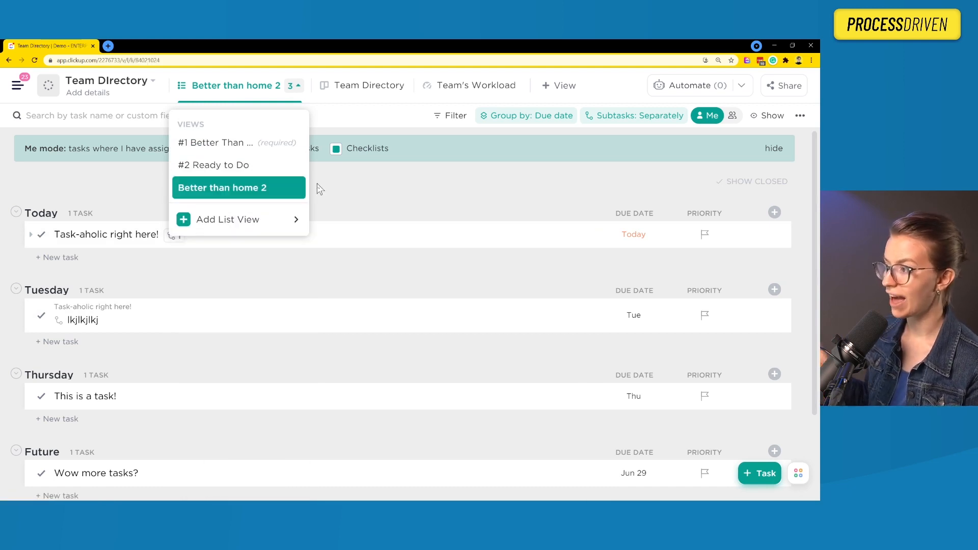
Step: Look at the tasks from all Spaces in Everything and return to the previous page
{"action": "left_click", "coordinate": [17, 88]}
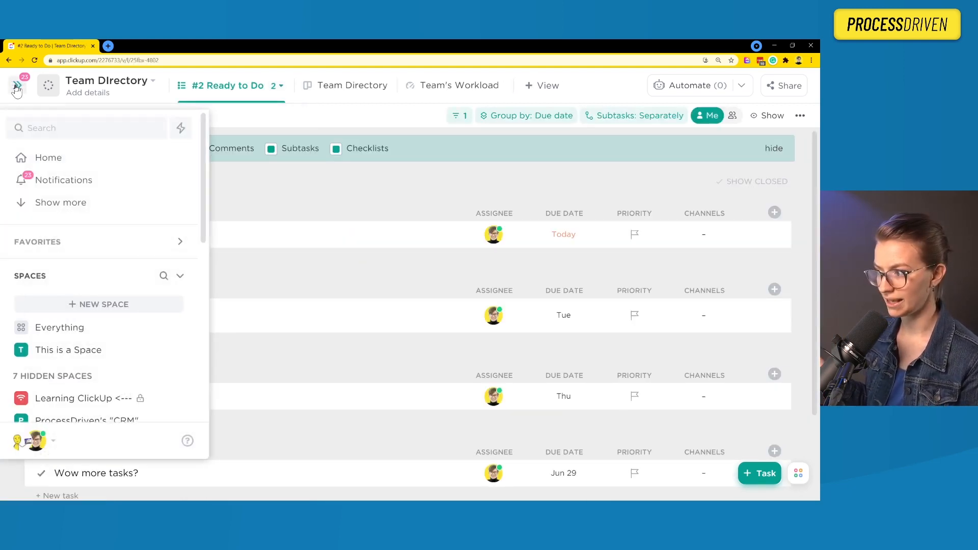
{"action": "left_click", "coordinate": [78, 317]}
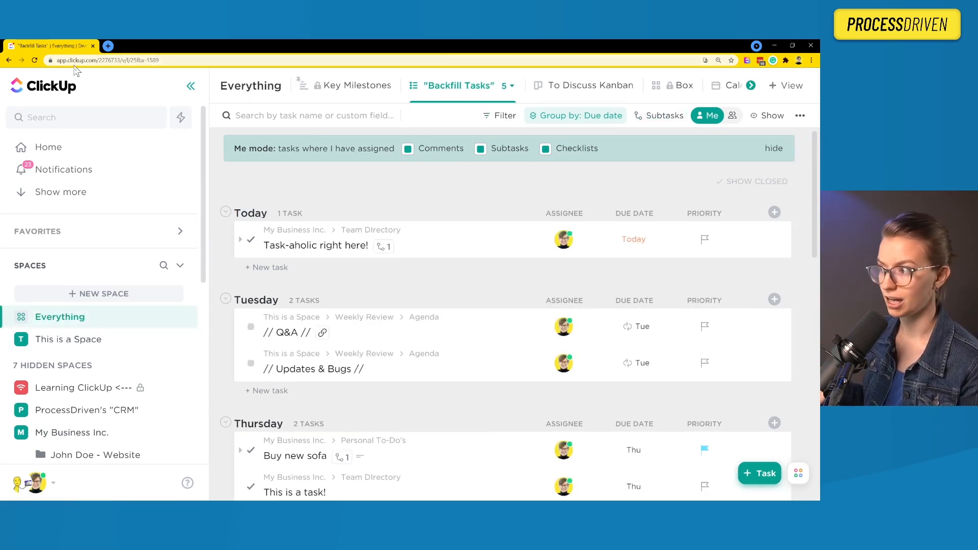
{"action": "left_click", "coordinate": [7, 60]}
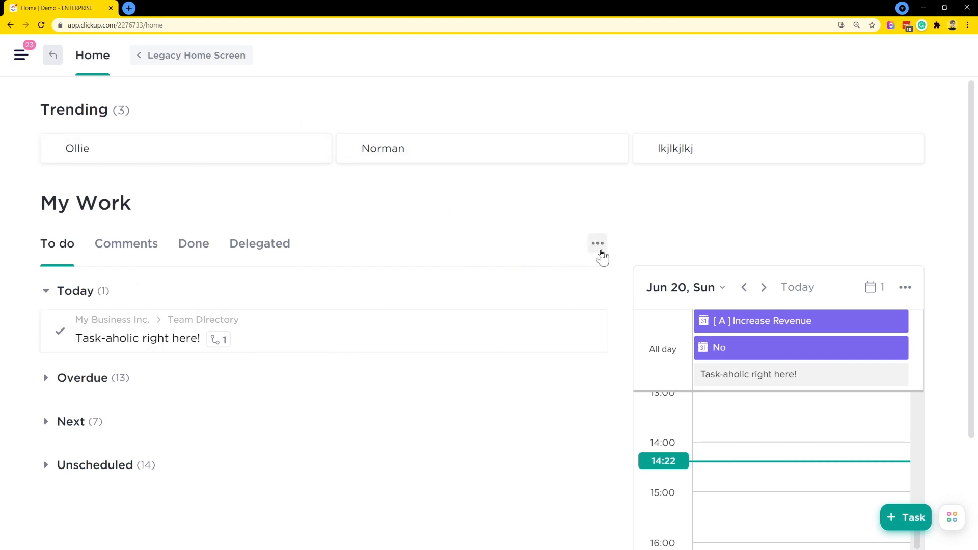
Step: Check the inbox settings of the My Work section on the Home page
{"action": "left_click", "coordinate": [598, 245]}
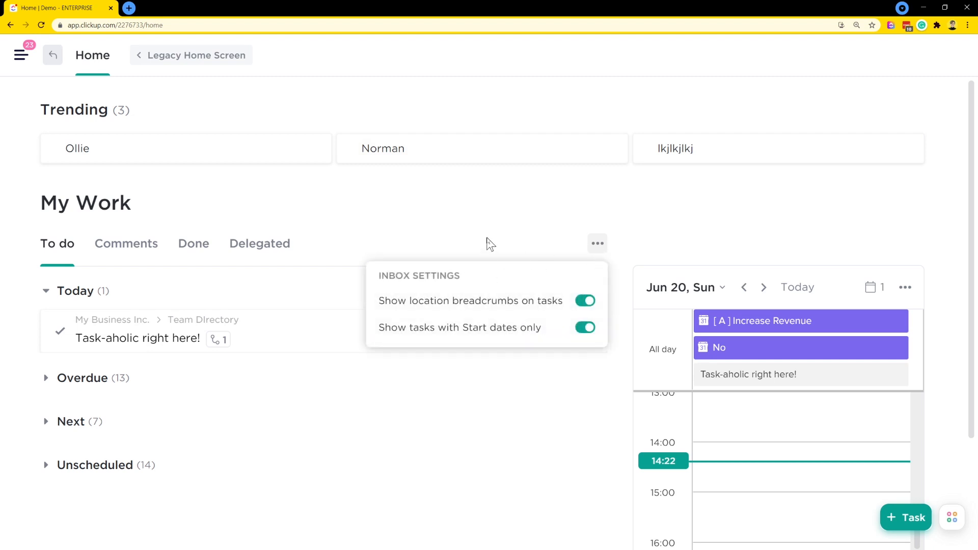
{"action": "left_click", "coordinate": [488, 244]}
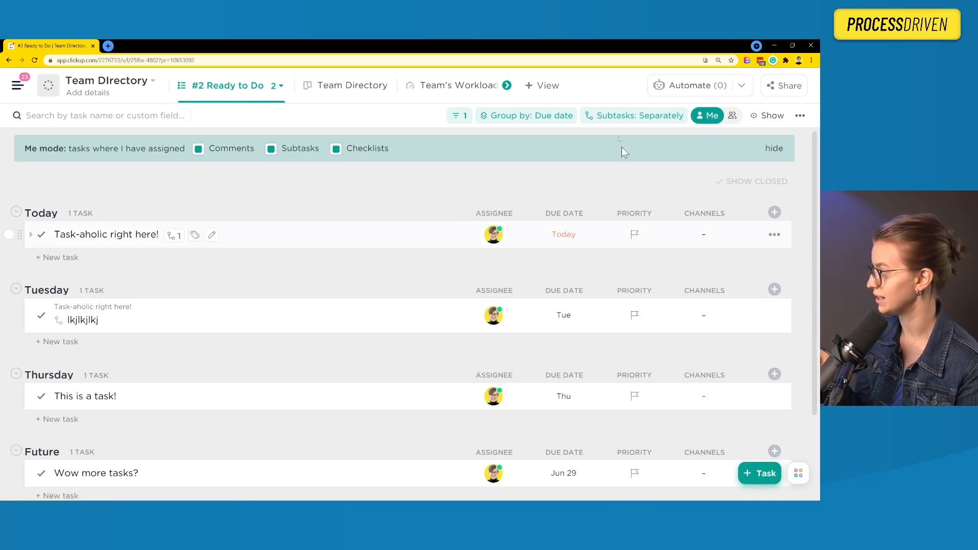
Step: Examine the active filter of the "#2 Ready to Do" view and the other list views available
{"action": "left_click", "coordinate": [458, 115]}
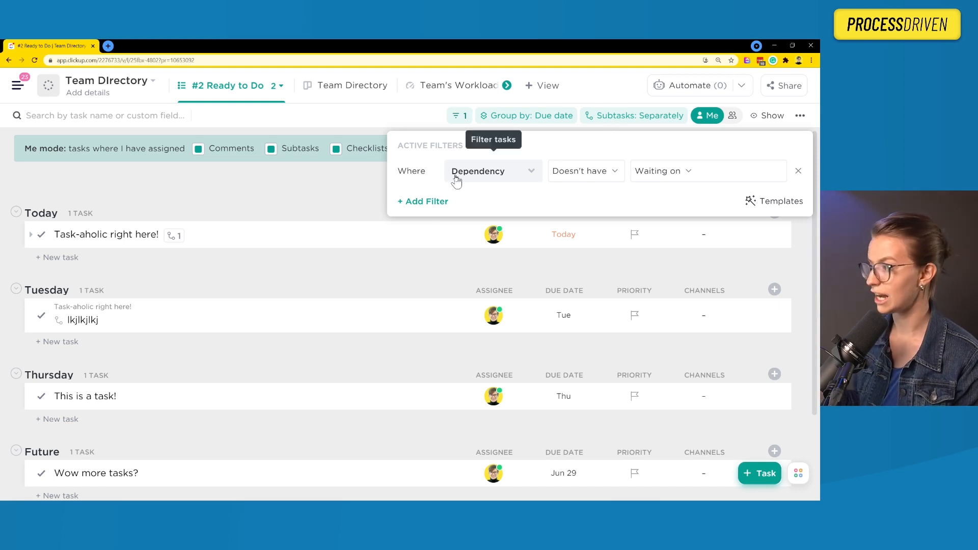
{"action": "left_click", "coordinate": [279, 91]}
{"action": "left_click", "coordinate": [281, 88]}
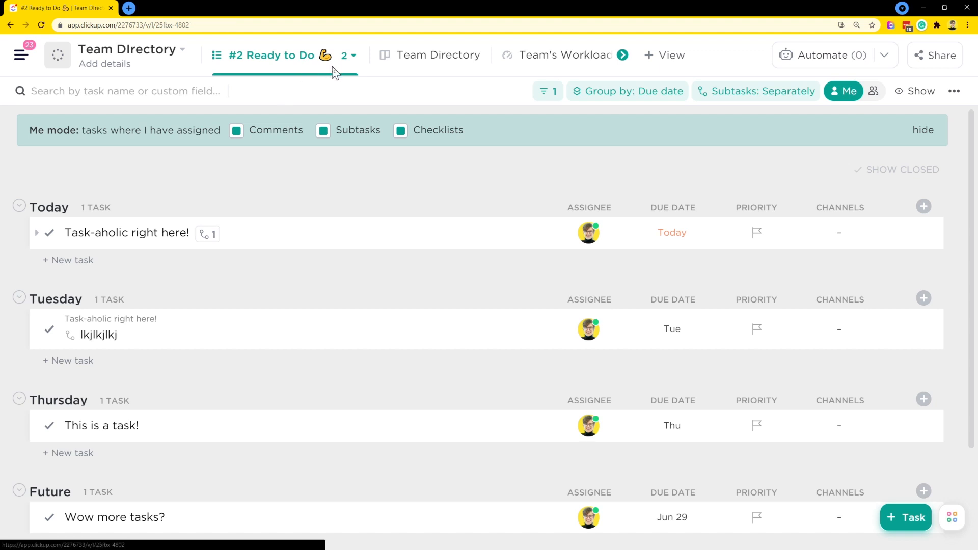
{"action": "left_click", "coordinate": [349, 55]}
{"action": "left_click", "coordinate": [347, 150]}
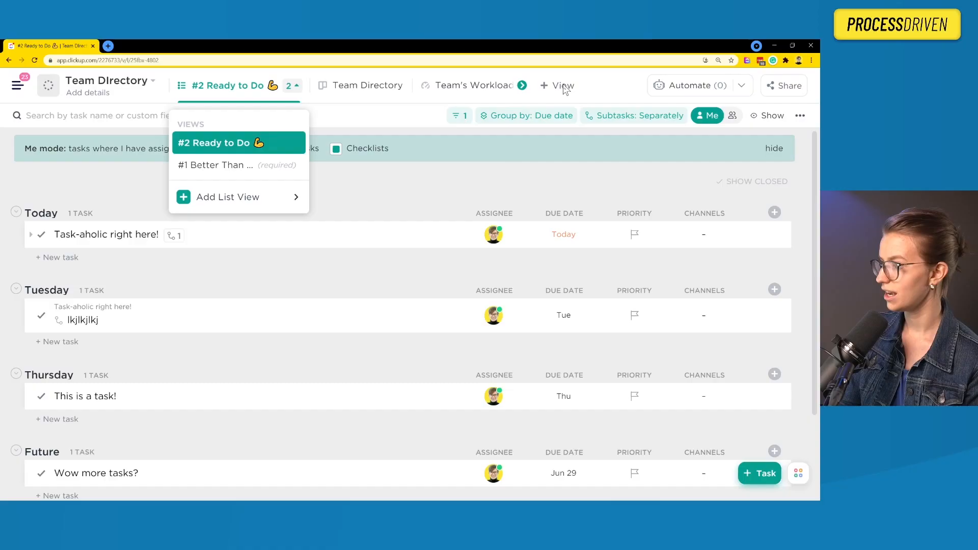
Step: Add a Workload view to the Team Directory list
{"action": "left_click", "coordinate": [559, 88]}
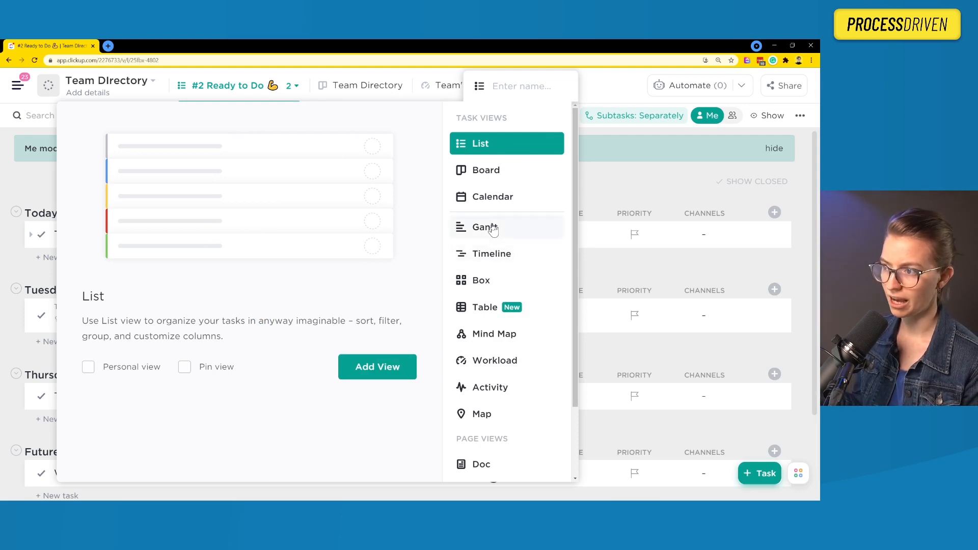
{"action": "left_click", "coordinate": [482, 193]}
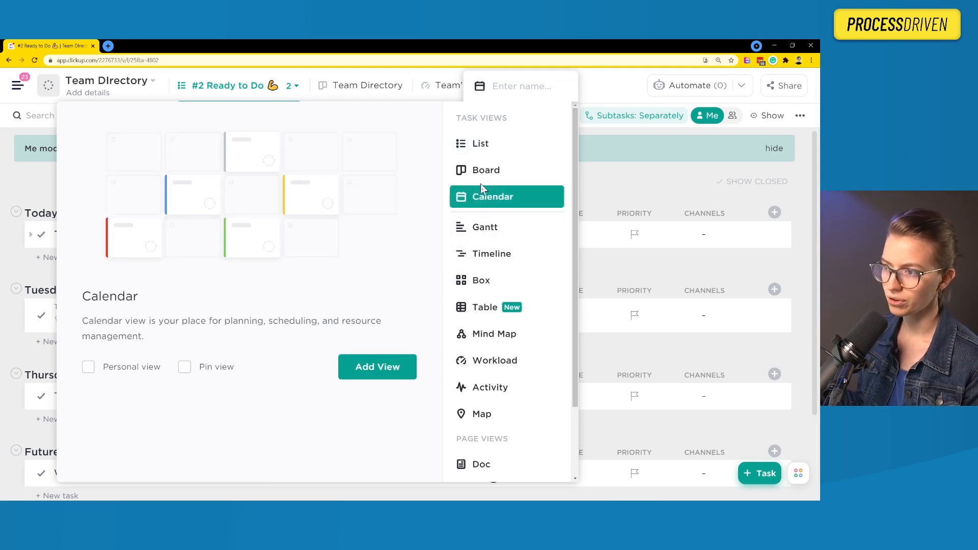
{"action": "left_click", "coordinate": [484, 360]}
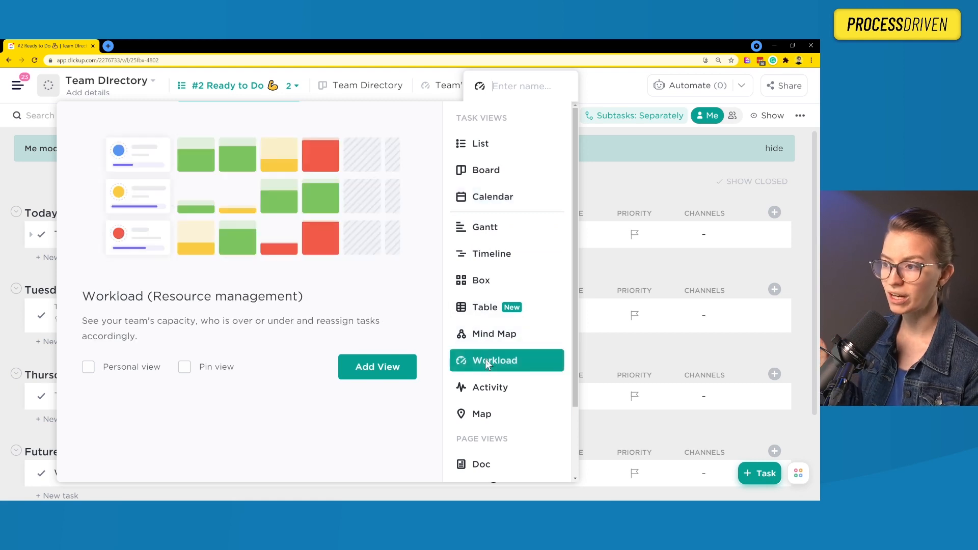
{"action": "left_click", "coordinate": [409, 367]}
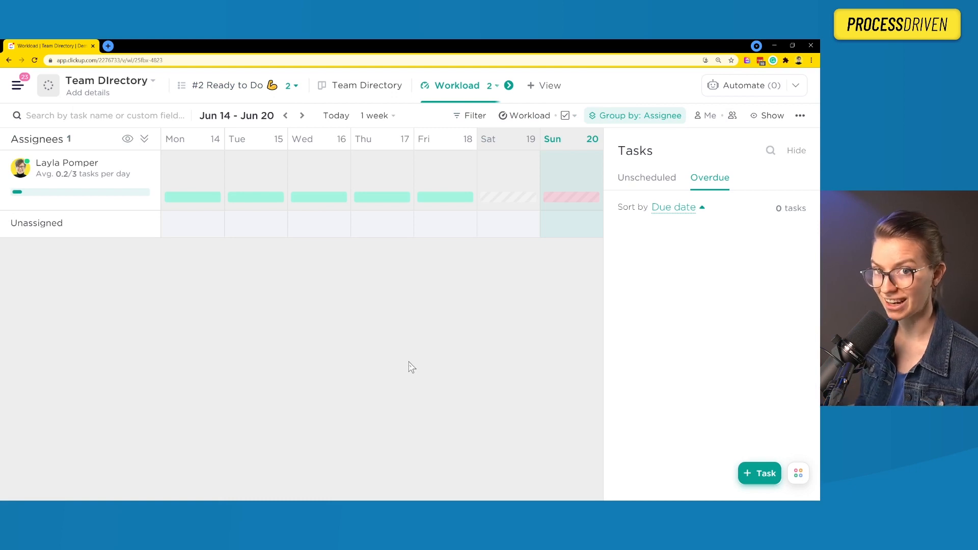
{"action": "mouse_move", "coordinate": [388, 199]}
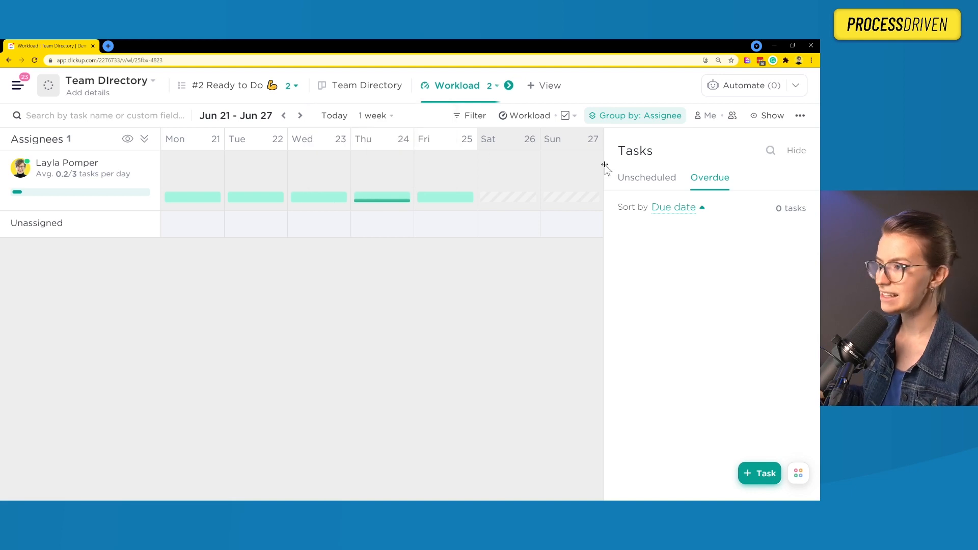
Step: Filter the Workload view to tasks whose assignee is the Designers team or Me
{"action": "left_click", "coordinate": [464, 116]}
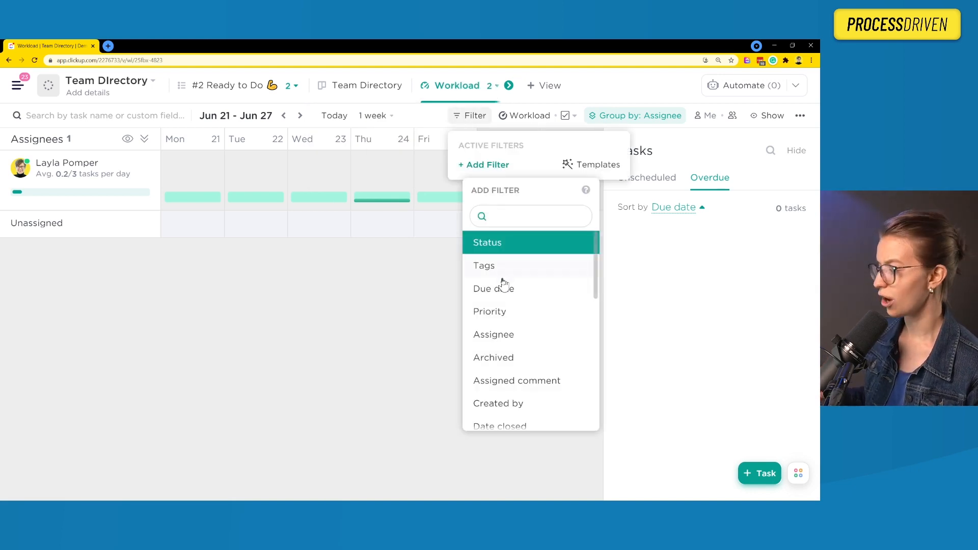
{"action": "left_click", "coordinate": [490, 340]}
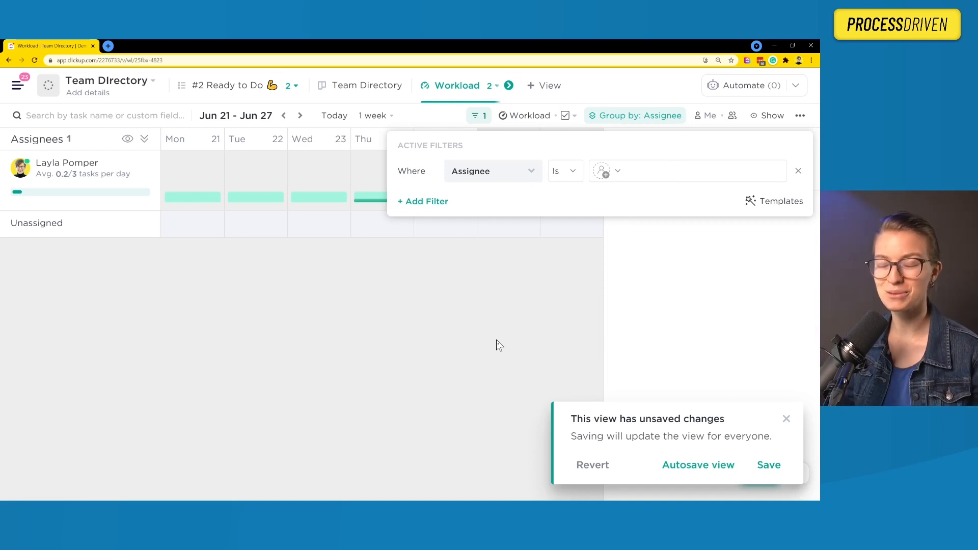
{"action": "left_click", "coordinate": [617, 171]}
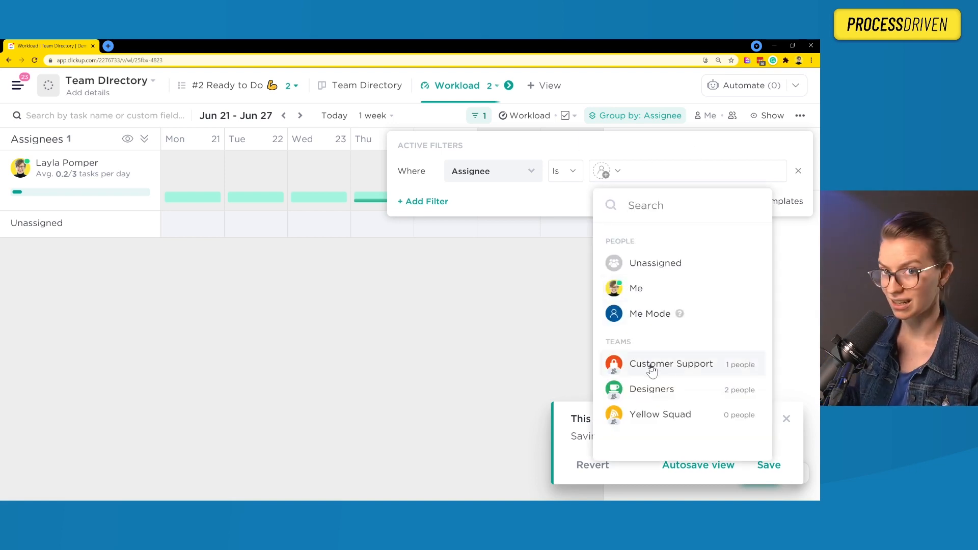
{"action": "left_click", "coordinate": [654, 390]}
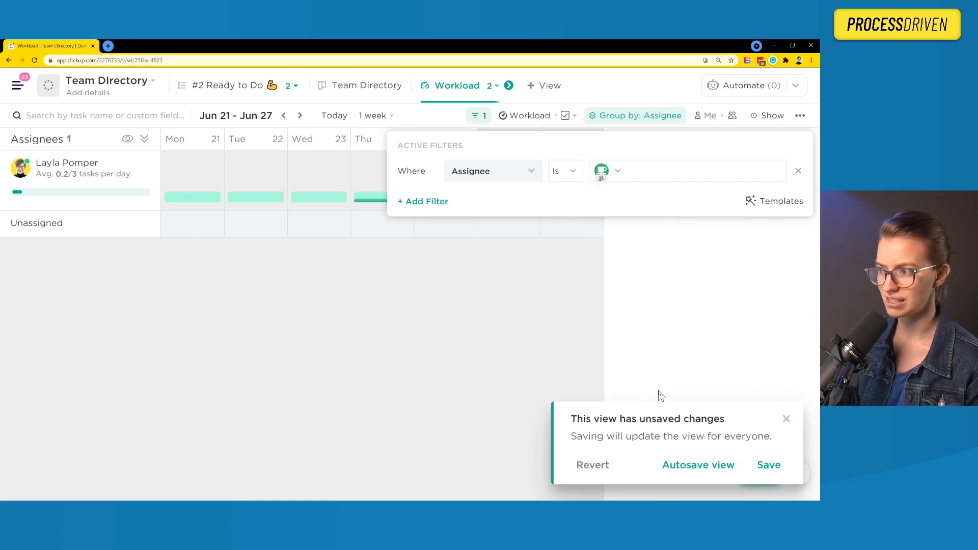
{"action": "left_click", "coordinate": [606, 179]}
{"action": "left_click", "coordinate": [632, 287]}
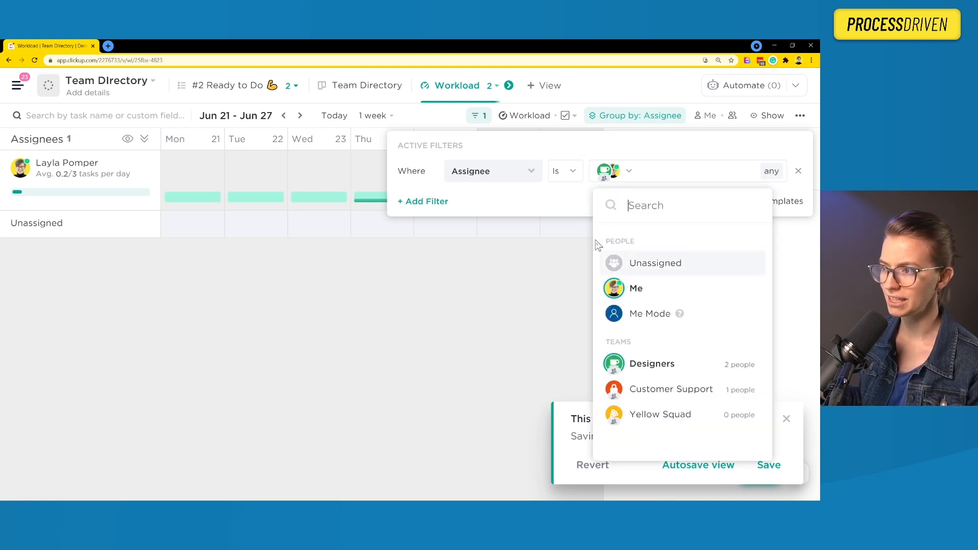
{"action": "left_click", "coordinate": [555, 228]}
{"action": "left_click", "coordinate": [549, 261]}
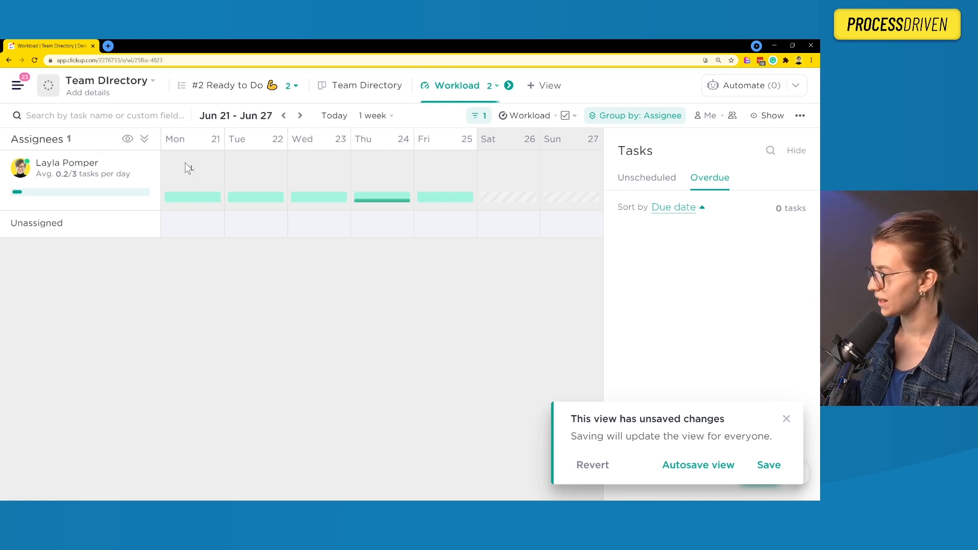
Step: Check the workload measurement options and expand the assignee's scheduled tasks for the week of Jun 28 - Jul 4
{"action": "left_click", "coordinate": [535, 124]}
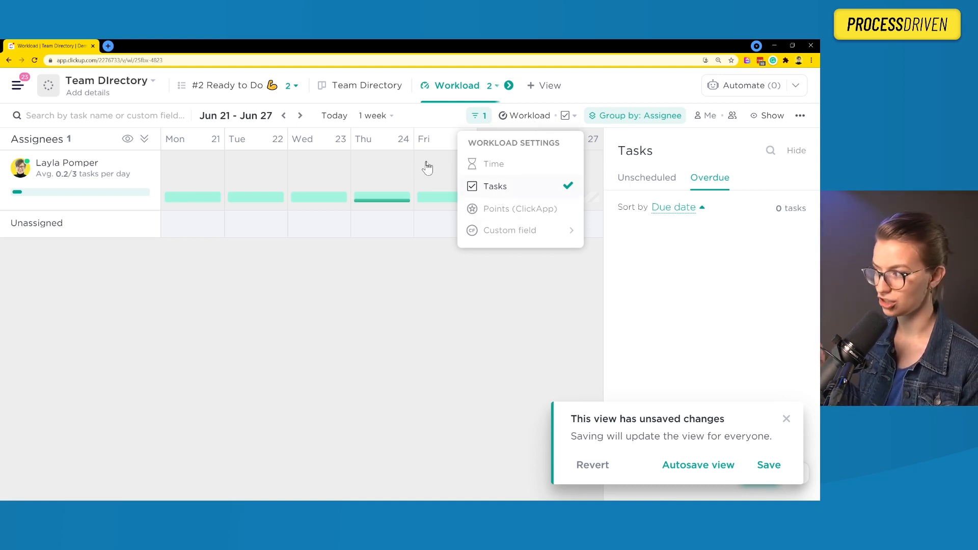
{"action": "left_click", "coordinate": [299, 117]}
{"action": "left_click", "coordinate": [300, 116]}
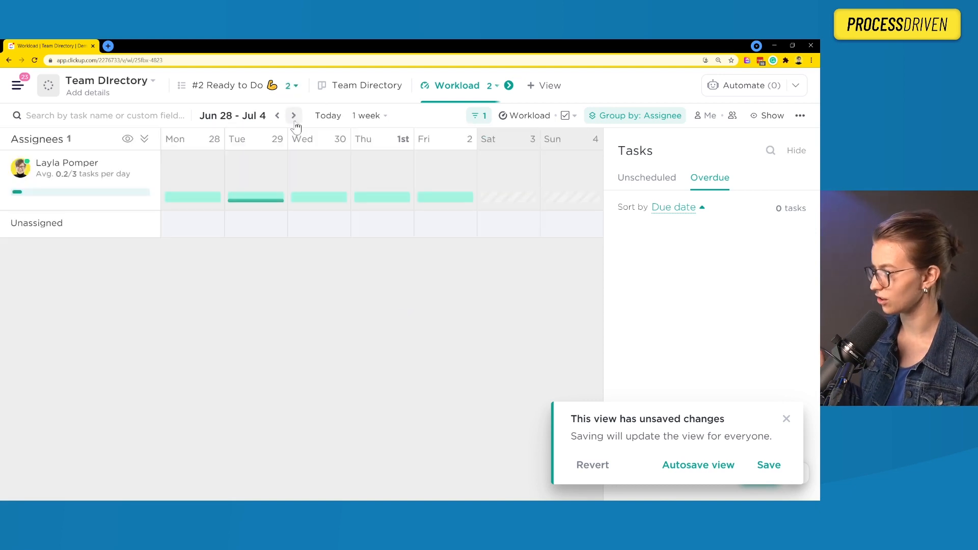
{"action": "mouse_move", "coordinate": [255, 204]}
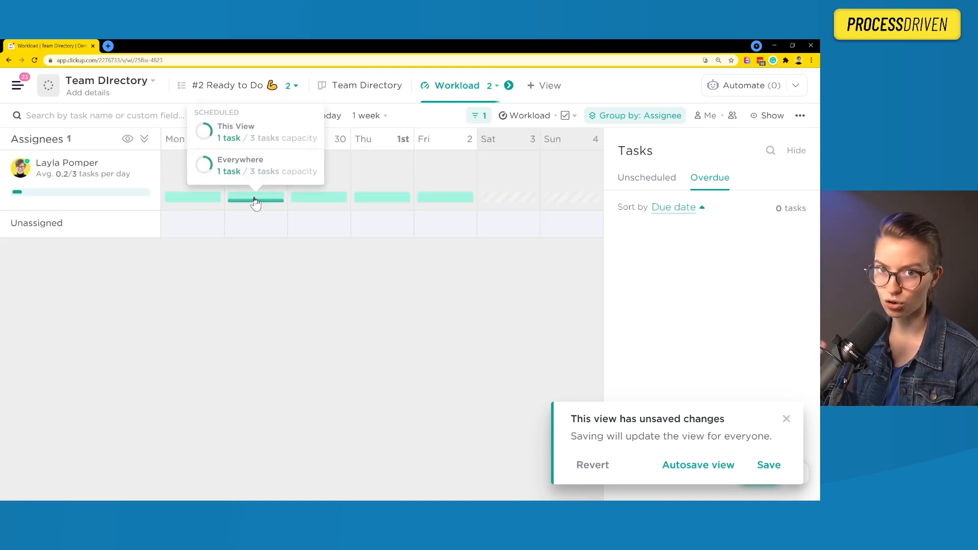
{"action": "left_click", "coordinate": [256, 203]}
Step: Add three tasks named "lkjlkj" to the assignee's Tuesday, Jun 29 workload
{"action": "left_click", "coordinate": [249, 216]}
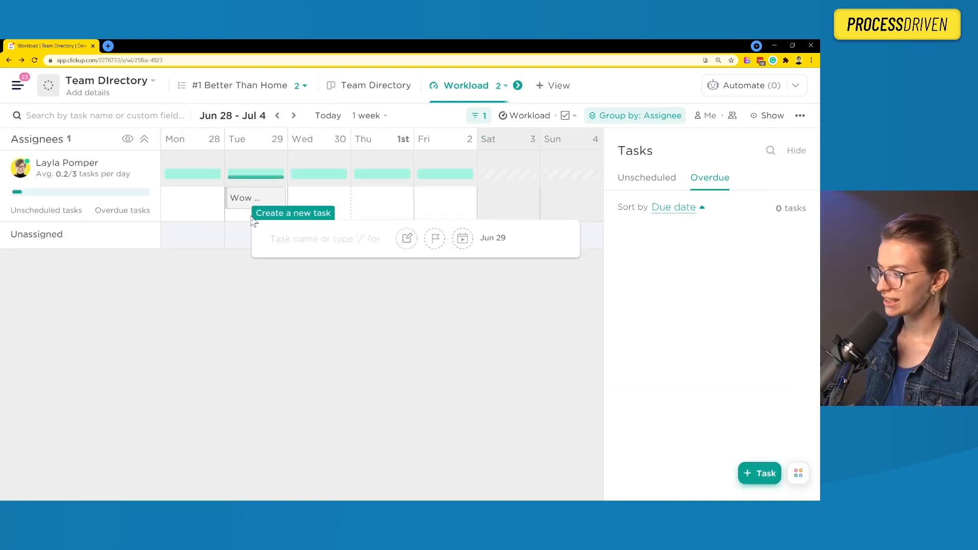
{"action": "type", "text": "lkjlkj"}
{"action": "key", "text": "Return"}
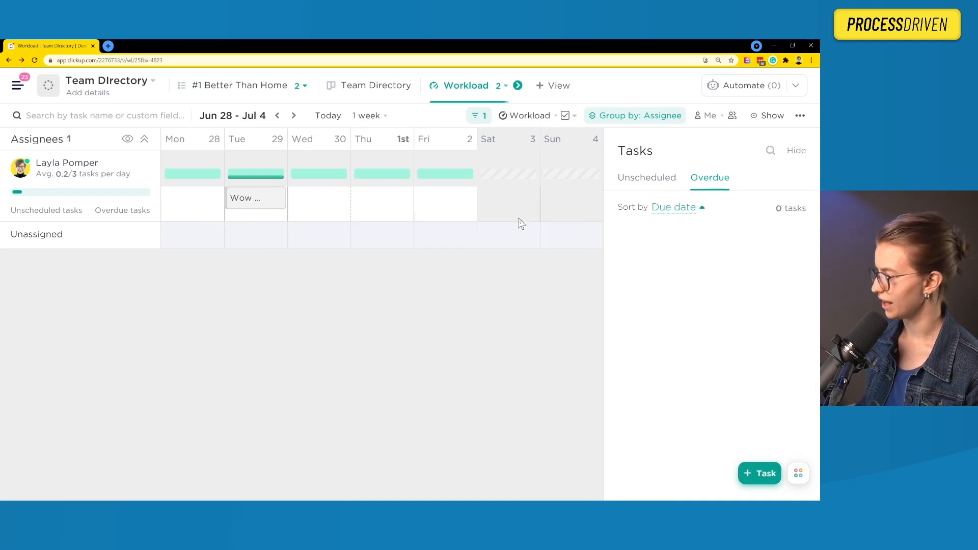
{"action": "left_click", "coordinate": [277, 228]}
{"action": "type", "text": "lkjlkj"}
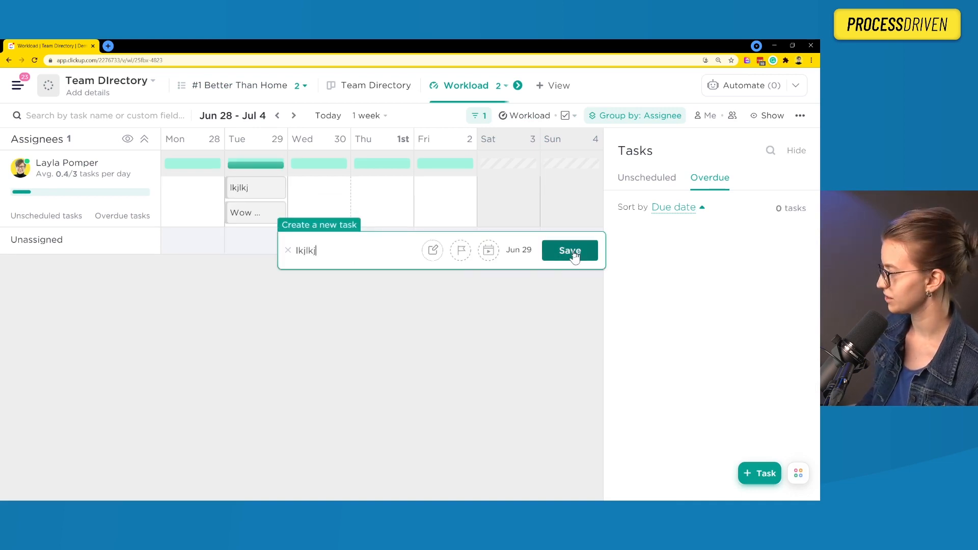
{"action": "left_click", "coordinate": [567, 250]}
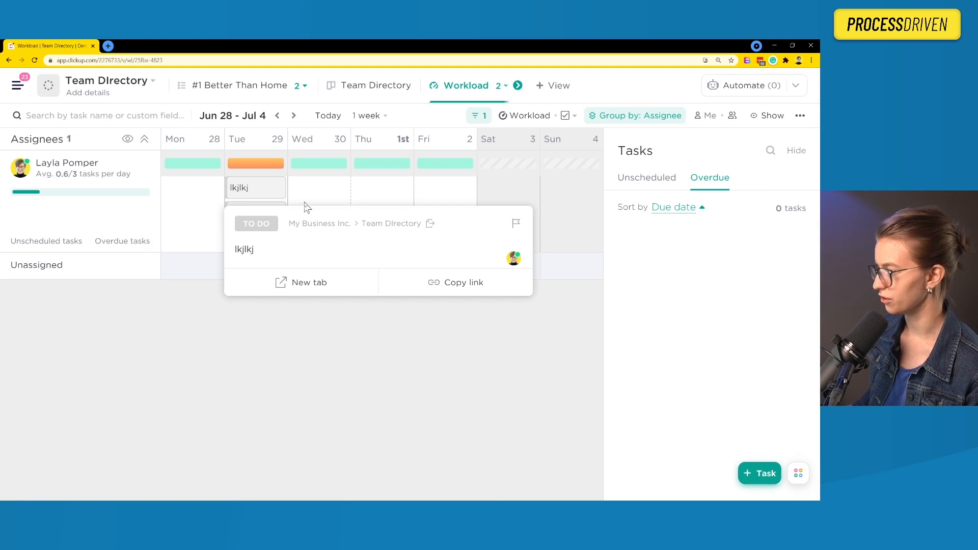
{"action": "mouse_move", "coordinate": [231, 163]}
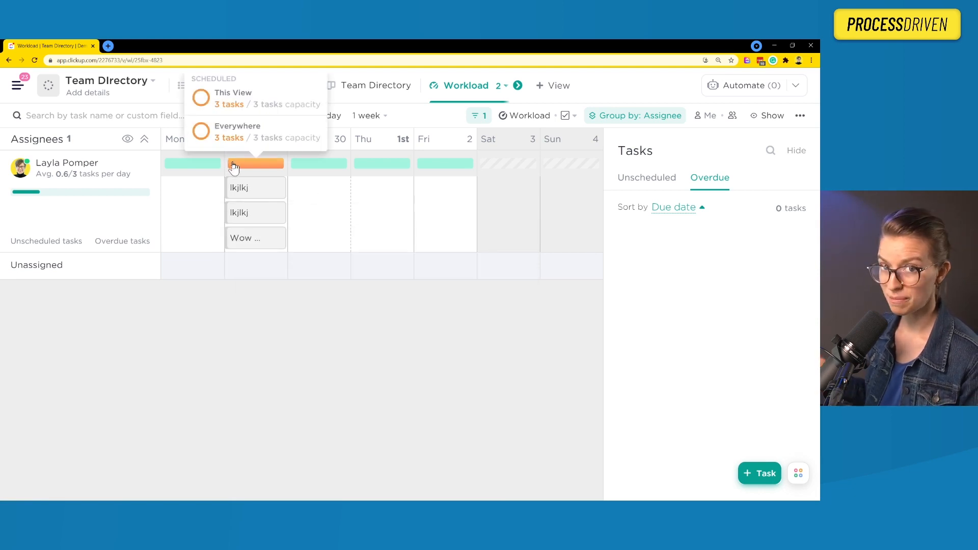
{"action": "left_click", "coordinate": [281, 256]}
{"action": "type", "text": "lkjlkj"}
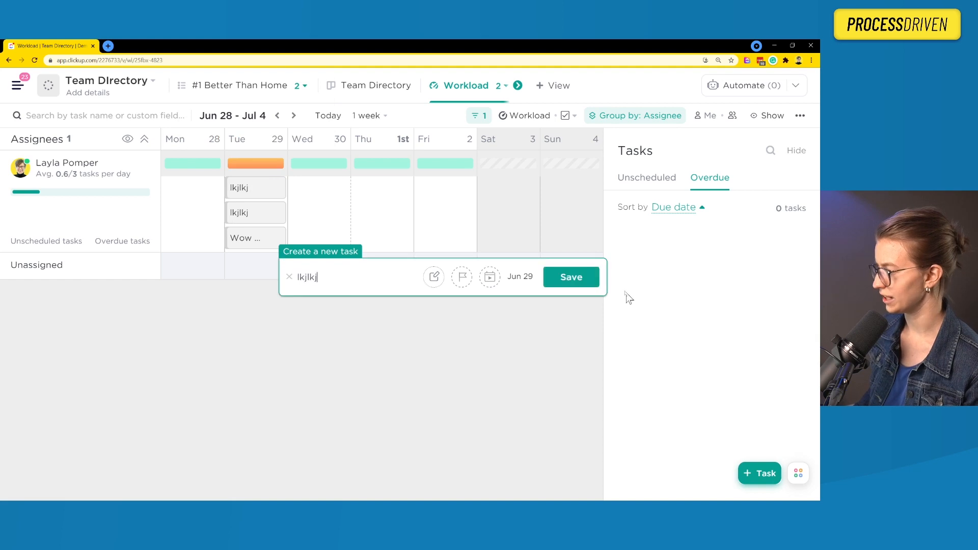
{"action": "left_click", "coordinate": [573, 277]}
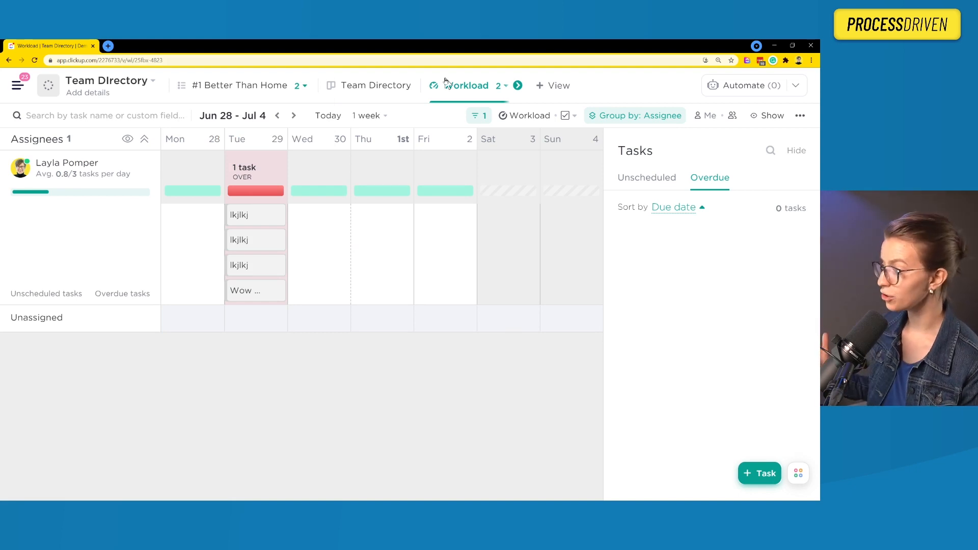
Step: Check the workload measurement options and look at the Team's Workload and Team Directory views
{"action": "left_click", "coordinate": [563, 117]}
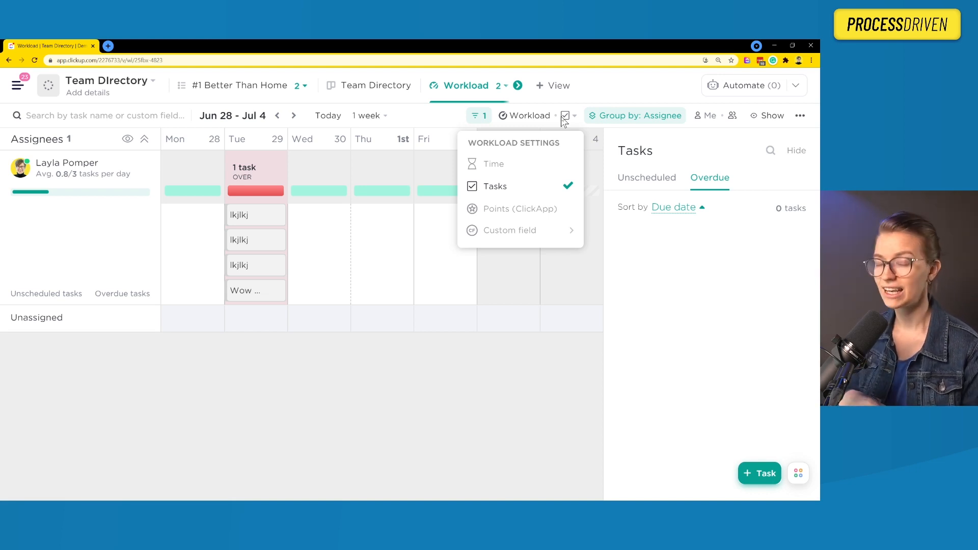
{"action": "left_click", "coordinate": [504, 86]}
{"action": "left_click", "coordinate": [462, 146]}
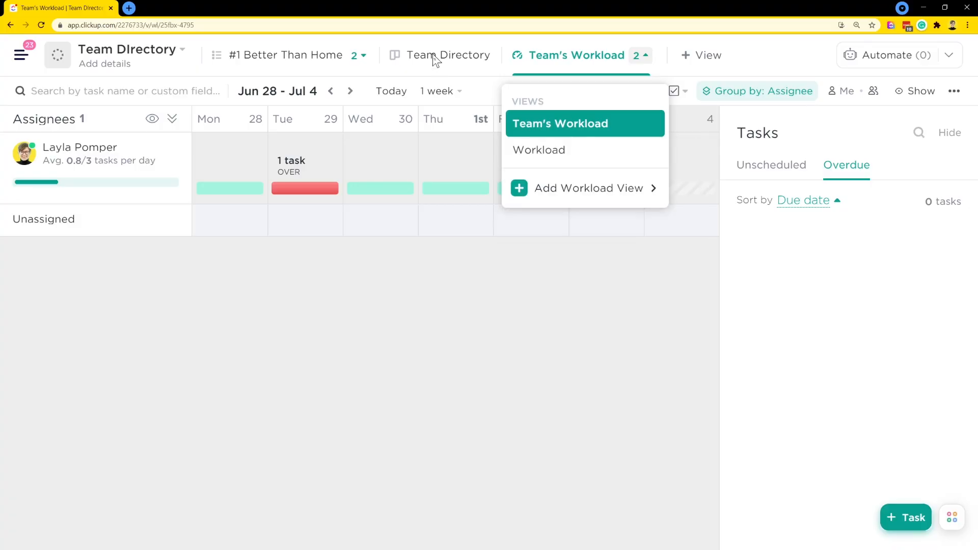
{"action": "left_click", "coordinate": [436, 58]}
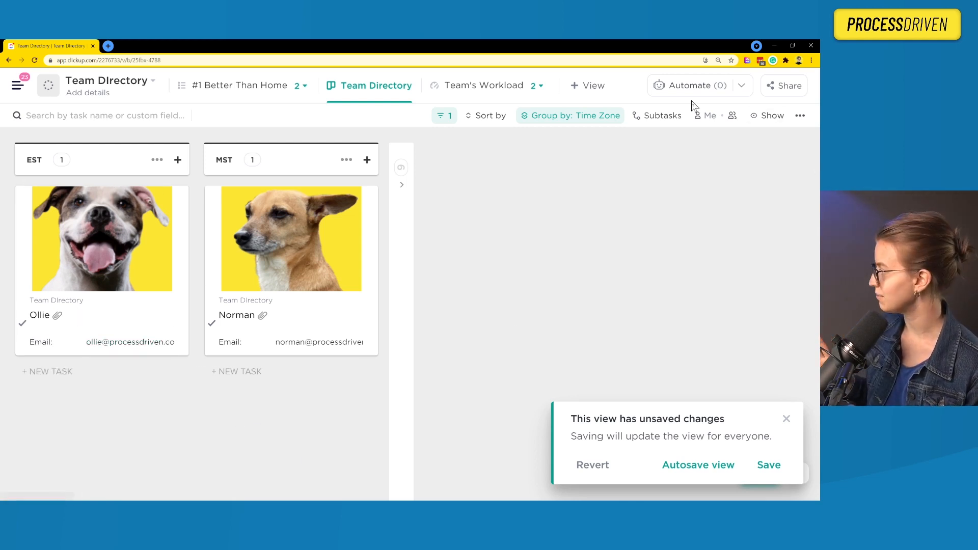
Step: Show the Time Zone custom field on the Team Directory cards and hide it again
{"action": "left_click", "coordinate": [773, 119]}
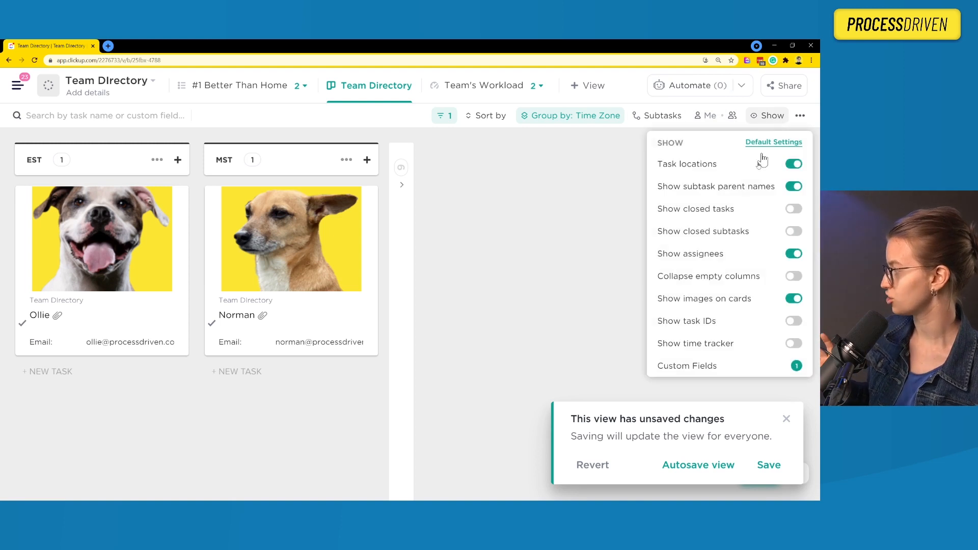
{"action": "left_click", "coordinate": [697, 375]}
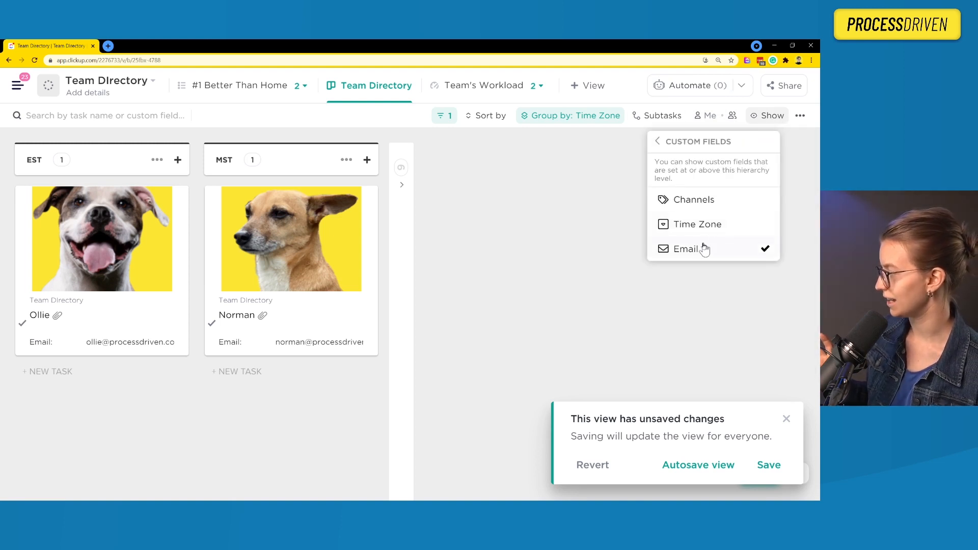
{"action": "left_click", "coordinate": [685, 227]}
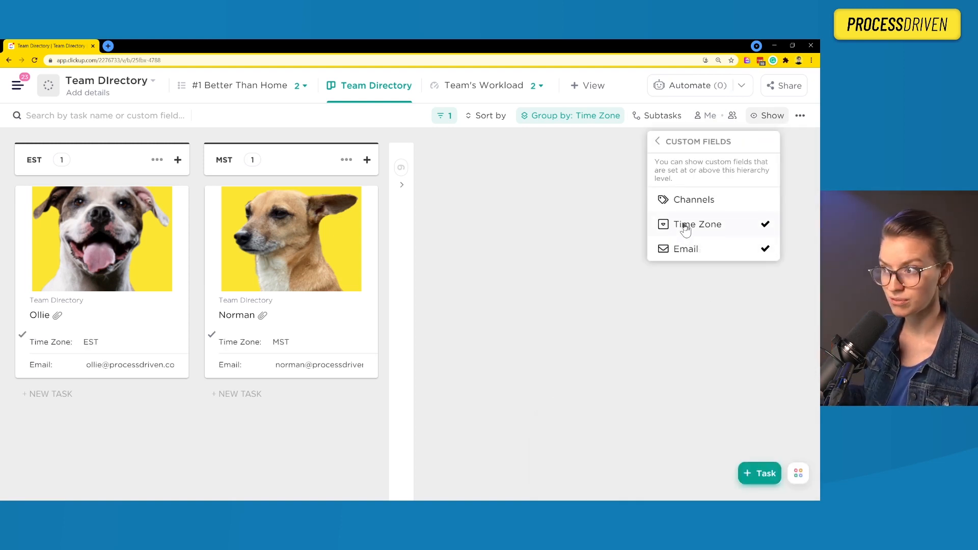
{"action": "left_click", "coordinate": [685, 227]}
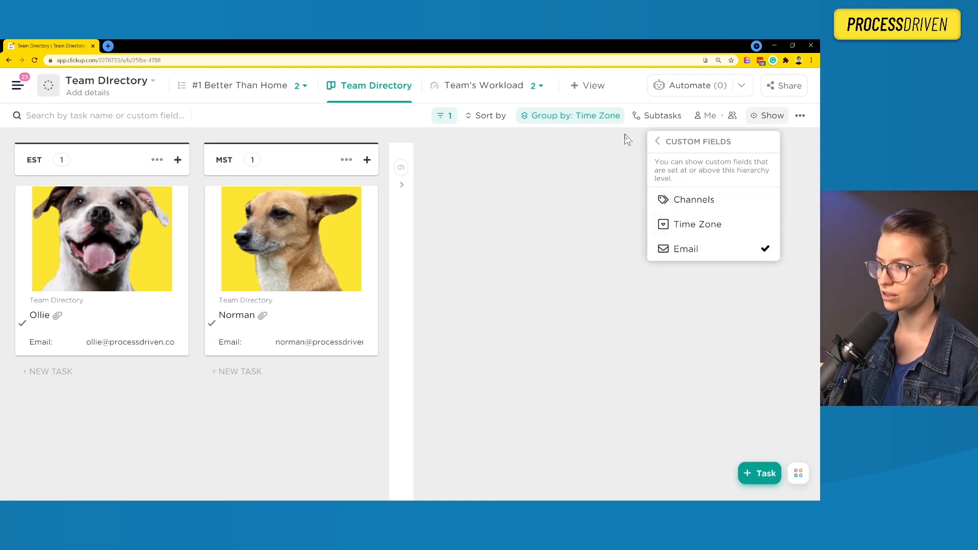
Step: Group the Team Directory board by Status and restore the grouping by the Time Zone custom field
{"action": "left_click", "coordinate": [607, 122]}
{"action": "left_click", "coordinate": [608, 122]}
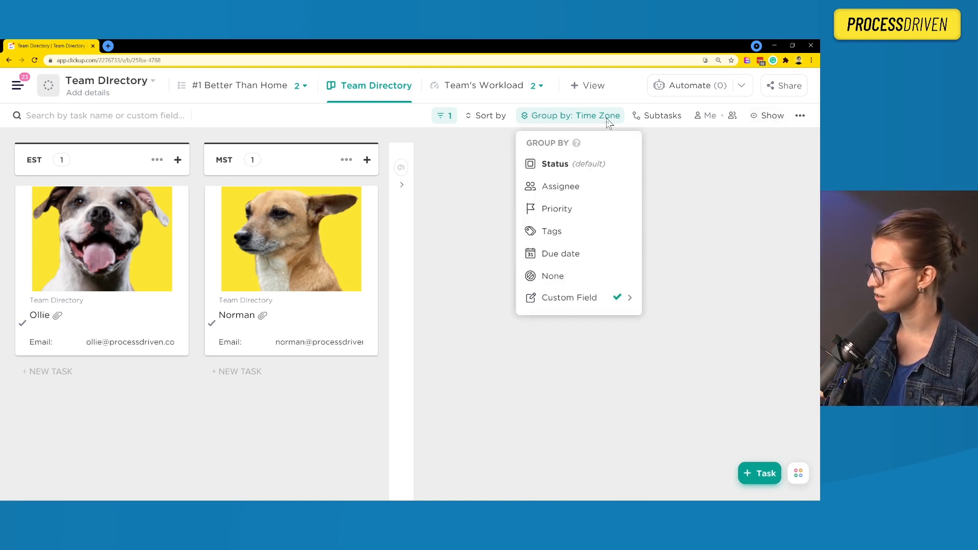
{"action": "mouse_move", "coordinate": [579, 299]}
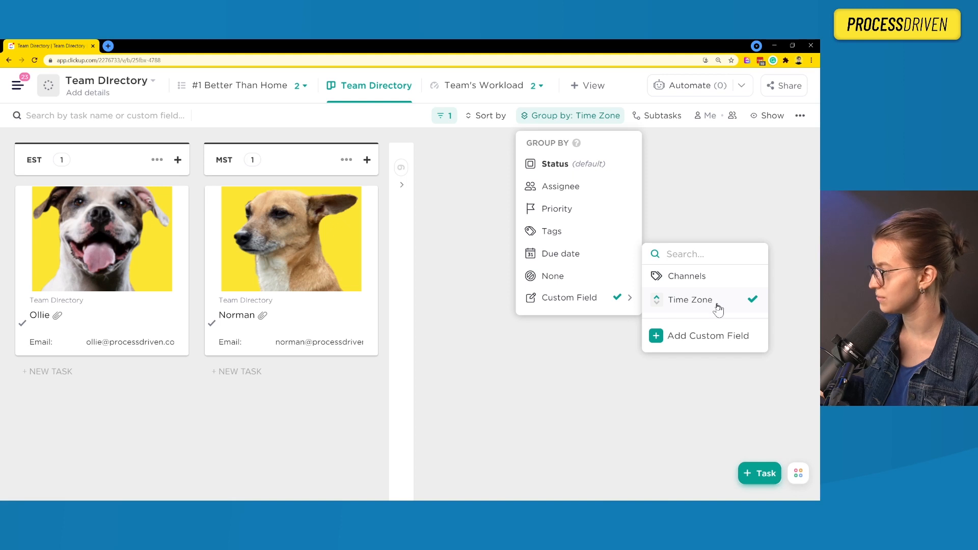
{"action": "left_click", "coordinate": [559, 166]}
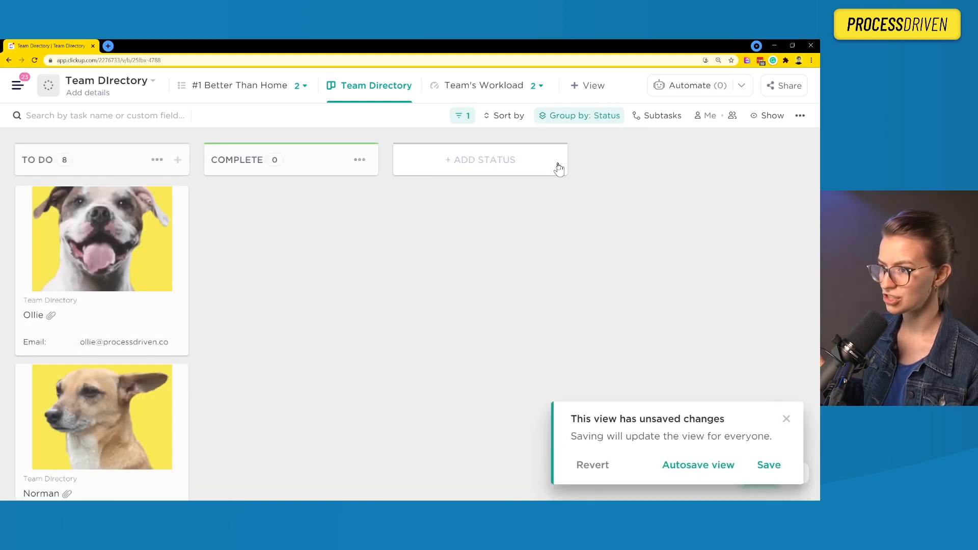
{"action": "left_click", "coordinate": [581, 115]}
{"action": "mouse_move", "coordinate": [590, 302]}
{"action": "left_click", "coordinate": [703, 304]}
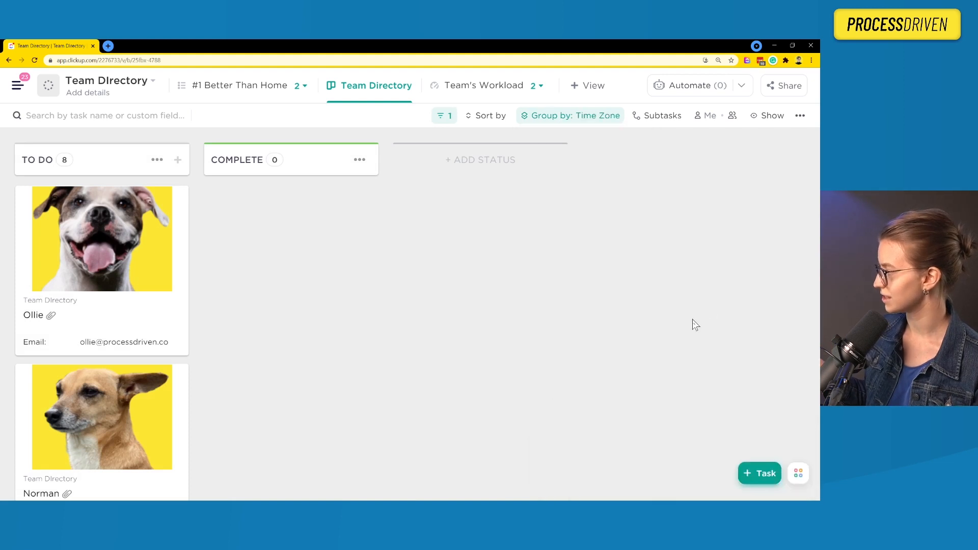
Step: Add a second filter to the Team Directory board requiring that Time Zone is set
{"action": "left_click", "coordinate": [442, 118]}
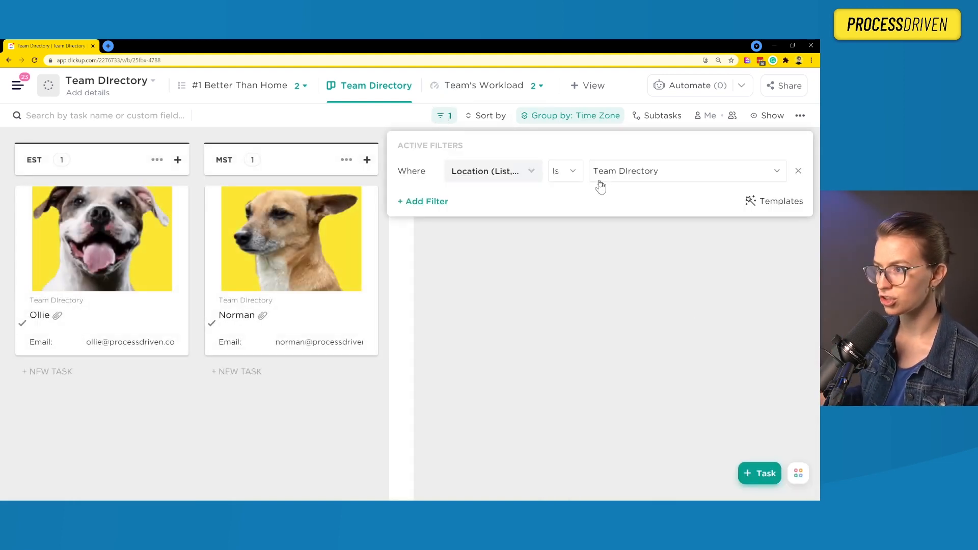
{"action": "left_click", "coordinate": [426, 201]}
{"action": "scroll", "coordinate": [452, 370], "scroll_direction": "down", "scroll_amount": 5}
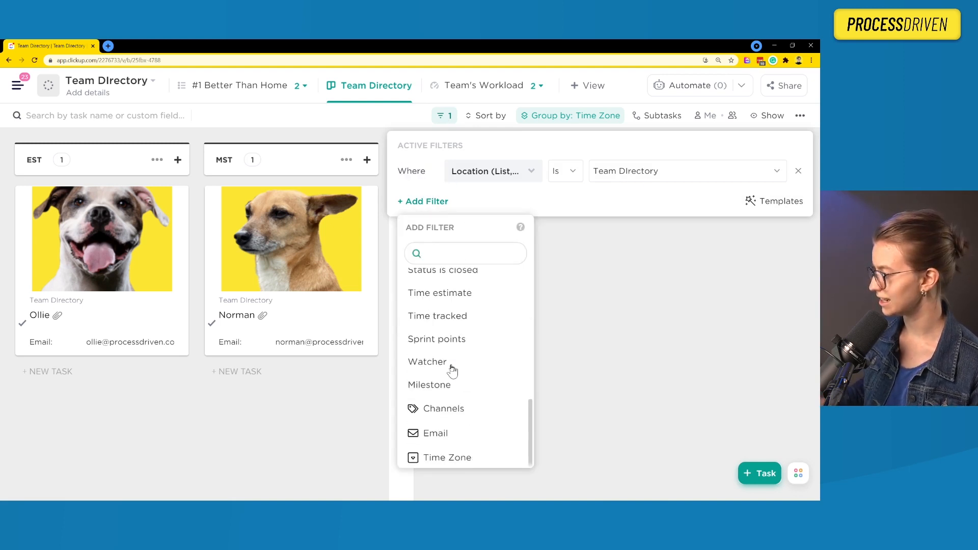
{"action": "left_click", "coordinate": [447, 457]}
{"action": "left_click", "coordinate": [572, 200]}
{"action": "left_click", "coordinate": [578, 271]}
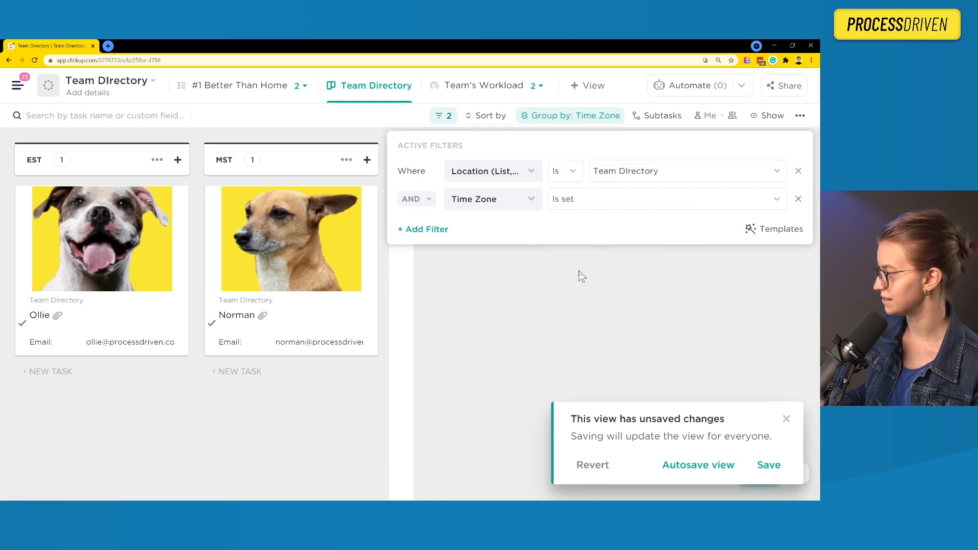
{"action": "left_click", "coordinate": [577, 318]}
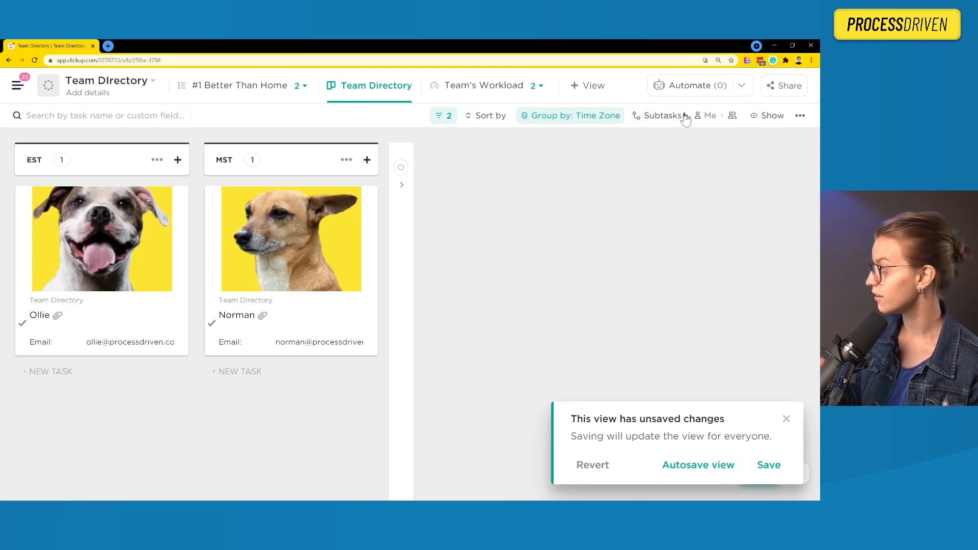
Step: Turn the images on the Team Directory cards off and back on
{"action": "left_click", "coordinate": [775, 119]}
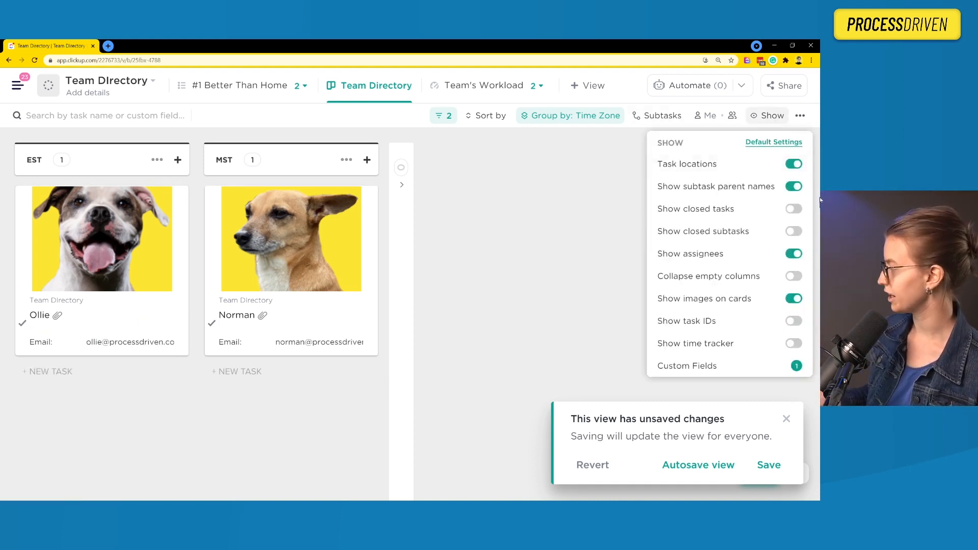
{"action": "left_click", "coordinate": [796, 300]}
{"action": "left_click", "coordinate": [794, 299]}
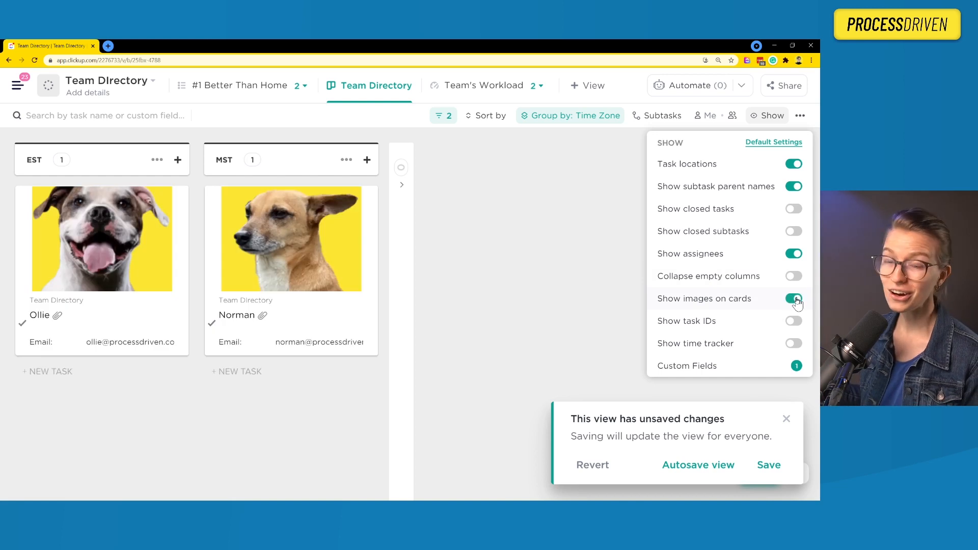
{"action": "left_click", "coordinate": [411, 174]}
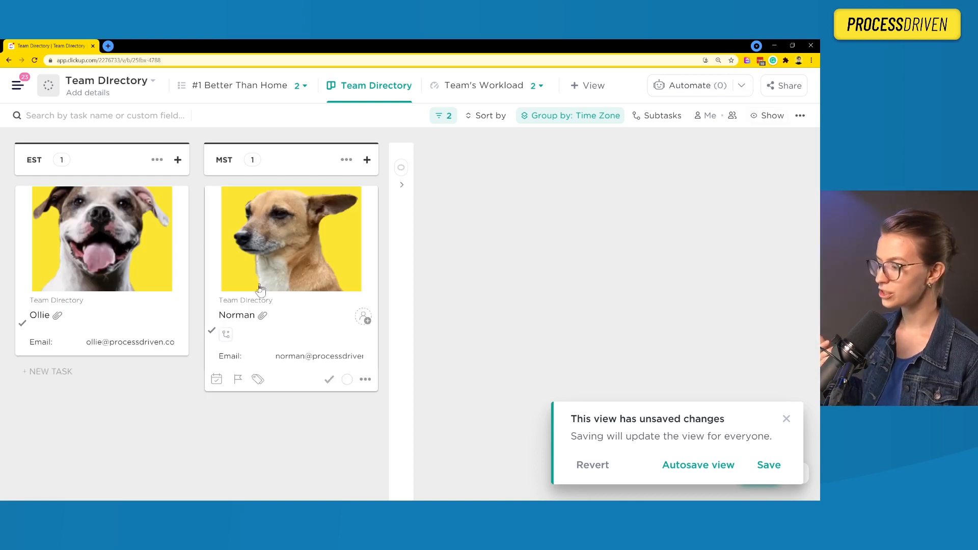
Step: Open the team member's card in the MST column
{"action": "left_click", "coordinate": [293, 280]}
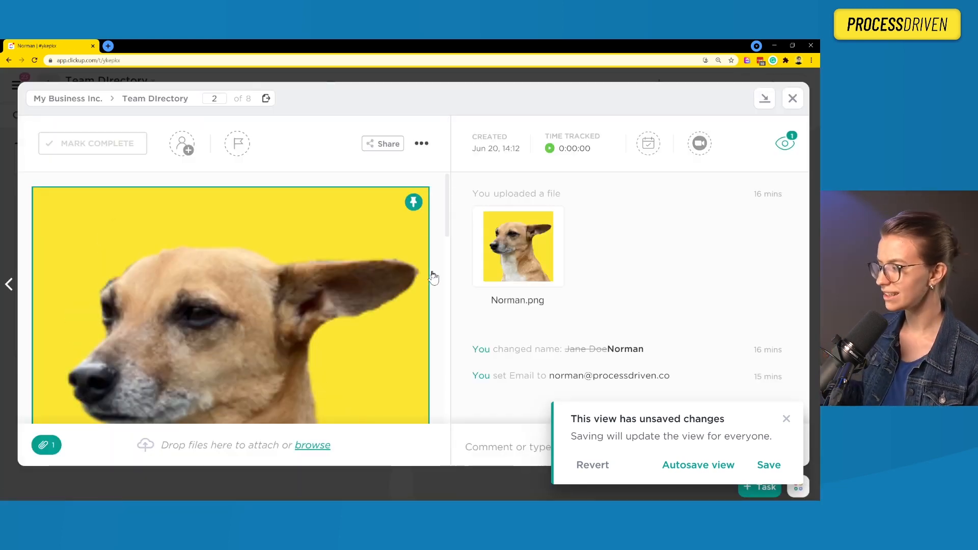
Step: Unpin the cover image from the MST team member's card, pin the attached picture again as cover, and close the card
{"action": "left_click", "coordinate": [413, 201]}
{"action": "scroll", "coordinate": [332, 255], "scroll_direction": "down", "scroll_amount": 5}
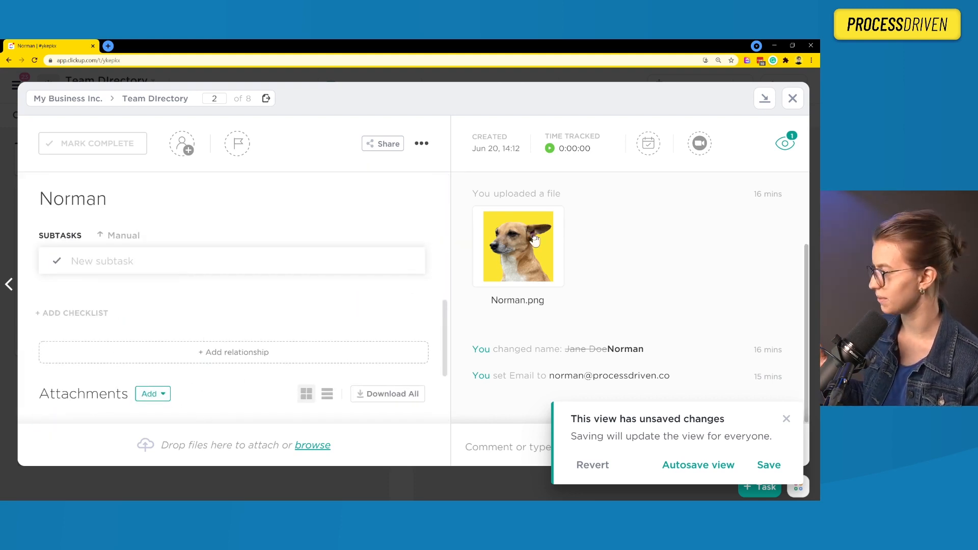
{"action": "left_click", "coordinate": [522, 247]}
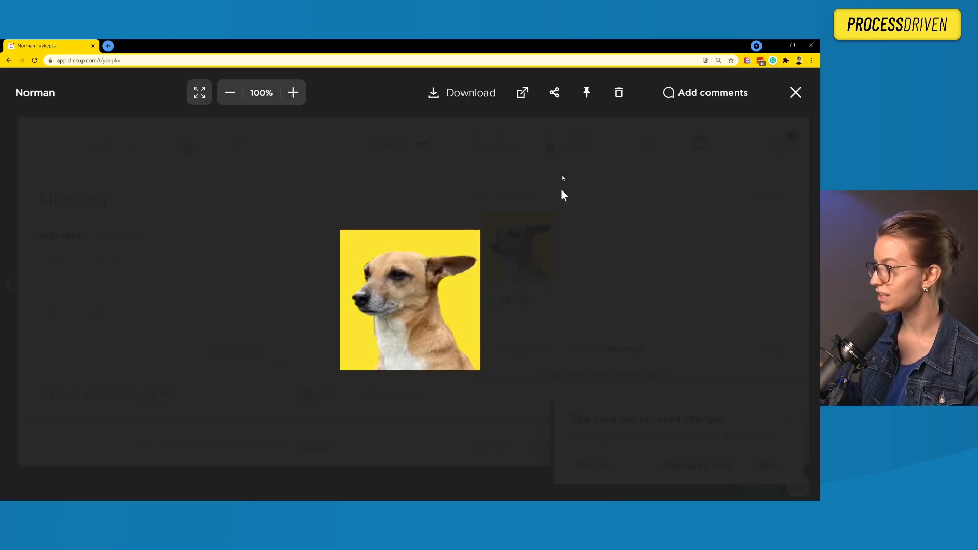
{"action": "left_click", "coordinate": [587, 92]}
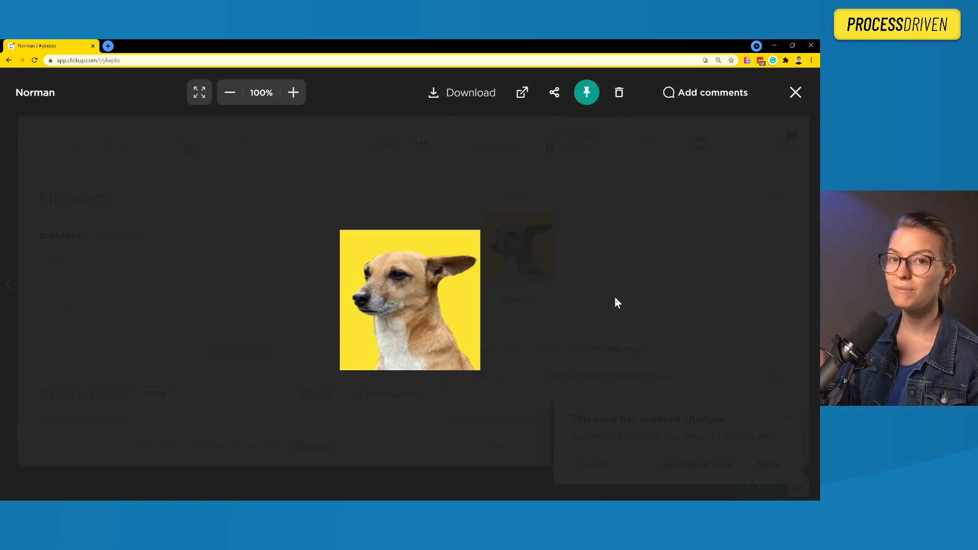
{"action": "left_click", "coordinate": [615, 298]}
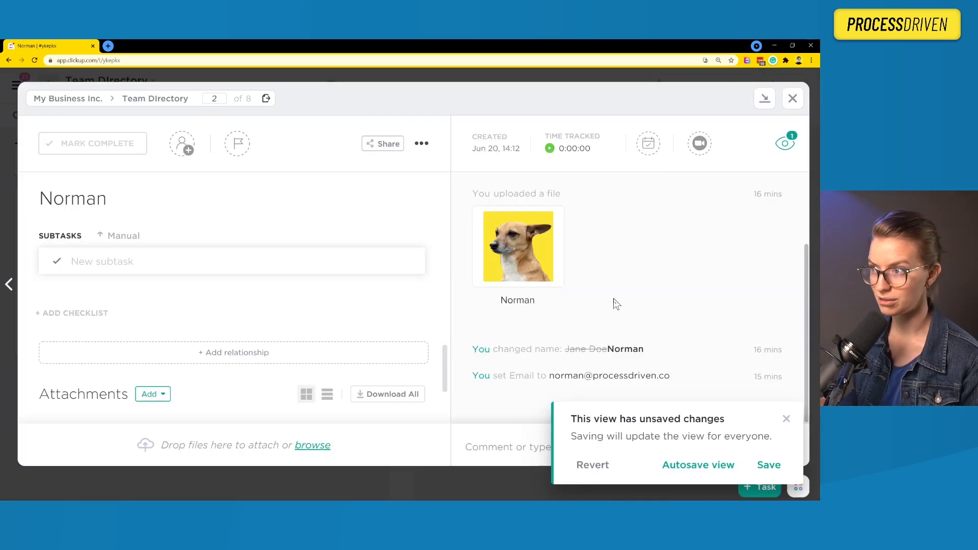
{"action": "left_click", "coordinate": [471, 75]}
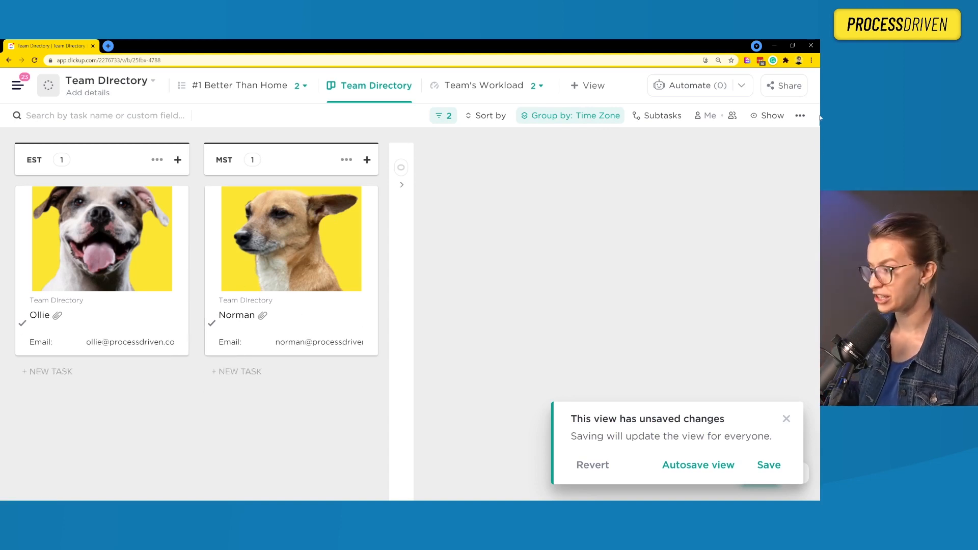
Step: Review the Team Directory board's display options and preview the Map view type without adding it
{"action": "left_click", "coordinate": [770, 117]}
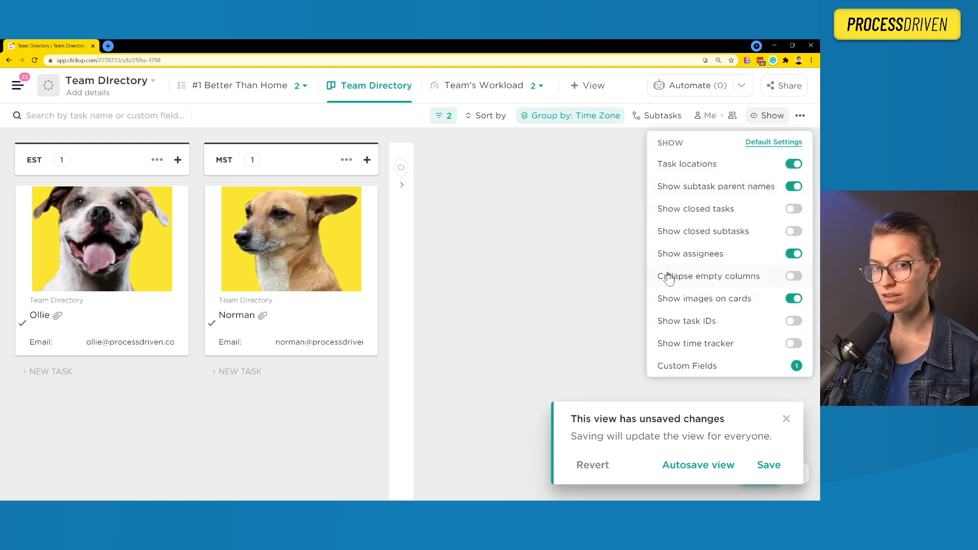
{"action": "left_click", "coordinate": [587, 85]}
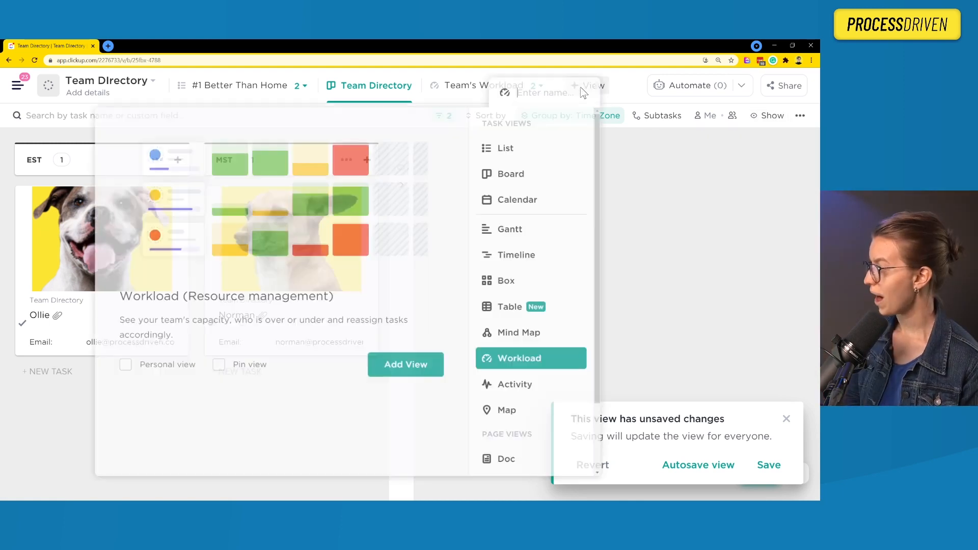
{"action": "left_click", "coordinate": [525, 411]}
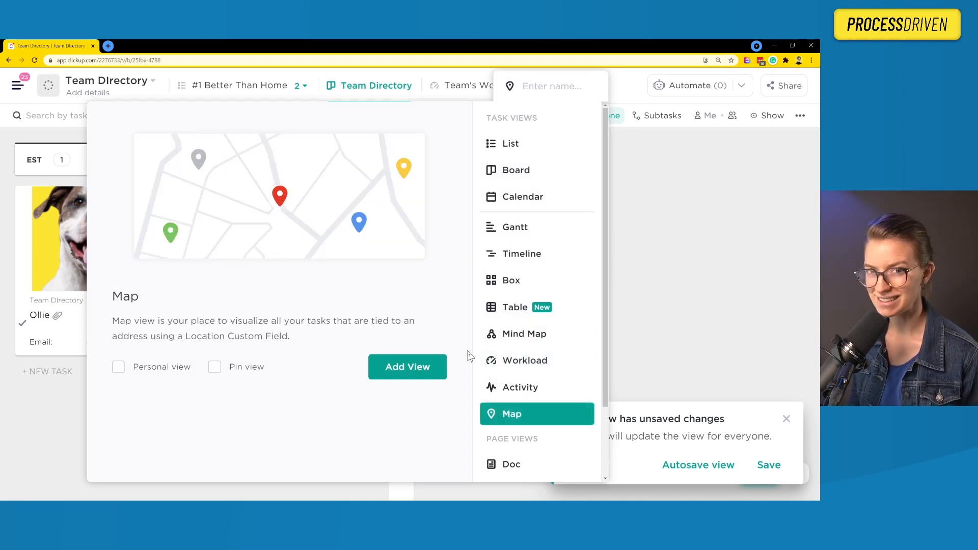
{"action": "left_click", "coordinate": [55, 405]}
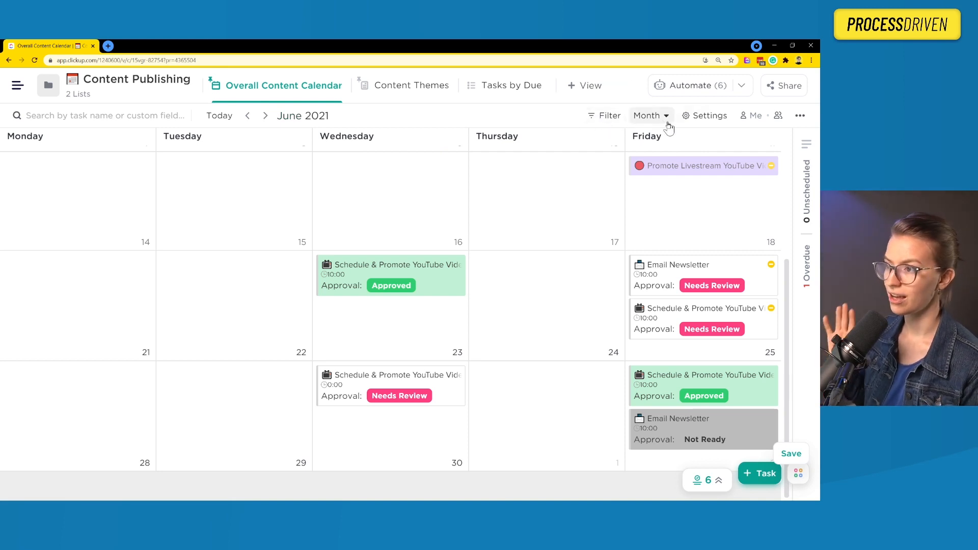
Step: Color the Overall Content Calendar's tasks by Status and restore the coloring by the Stage - Promo custom field
{"action": "left_click", "coordinate": [710, 118]}
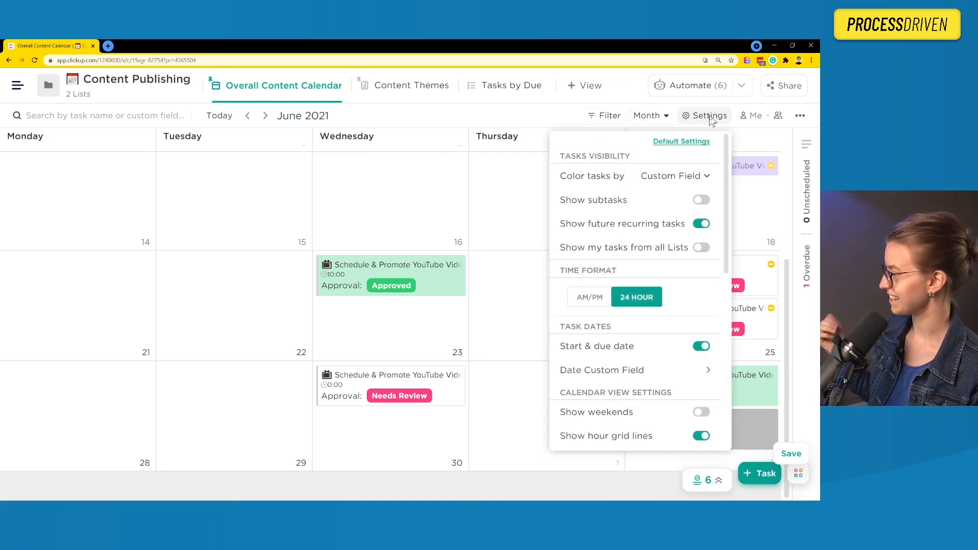
{"action": "left_click", "coordinate": [670, 179]}
{"action": "left_click", "coordinate": [646, 246]}
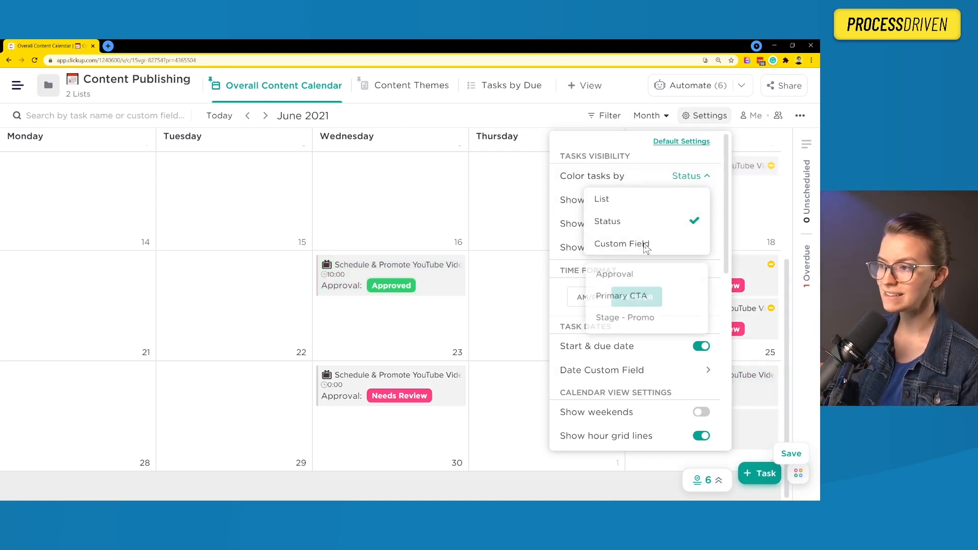
{"action": "left_click", "coordinate": [620, 318]}
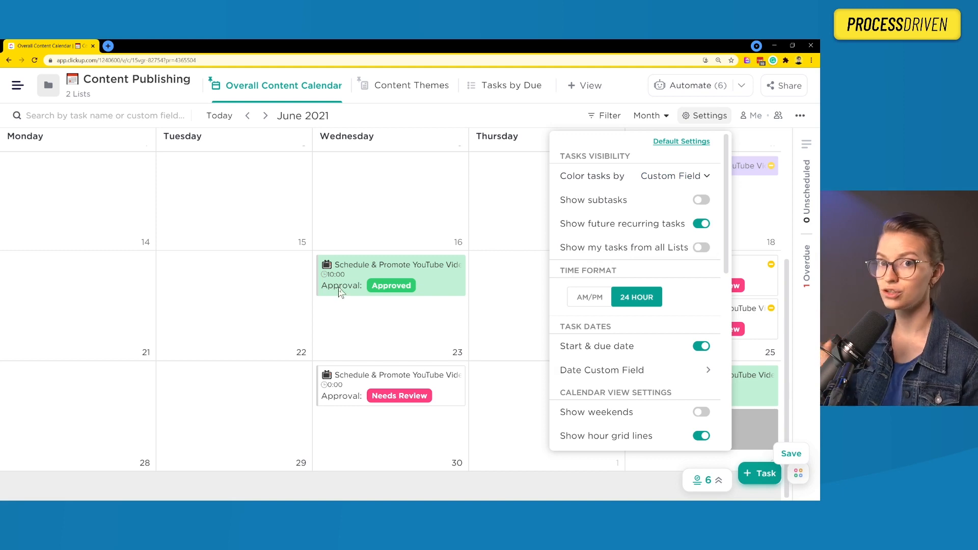
Step: Examine the Approval and Stage - Promo options in the approved Schedule & Promote YouTube Video task of Wednesday, June 23, and close the task
{"action": "left_click", "coordinate": [365, 270]}
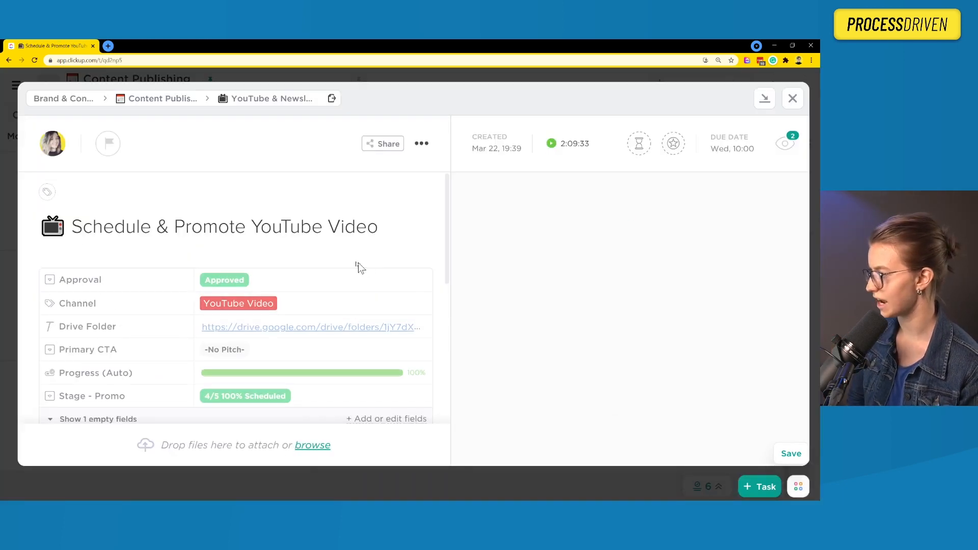
{"action": "left_click", "coordinate": [222, 239]}
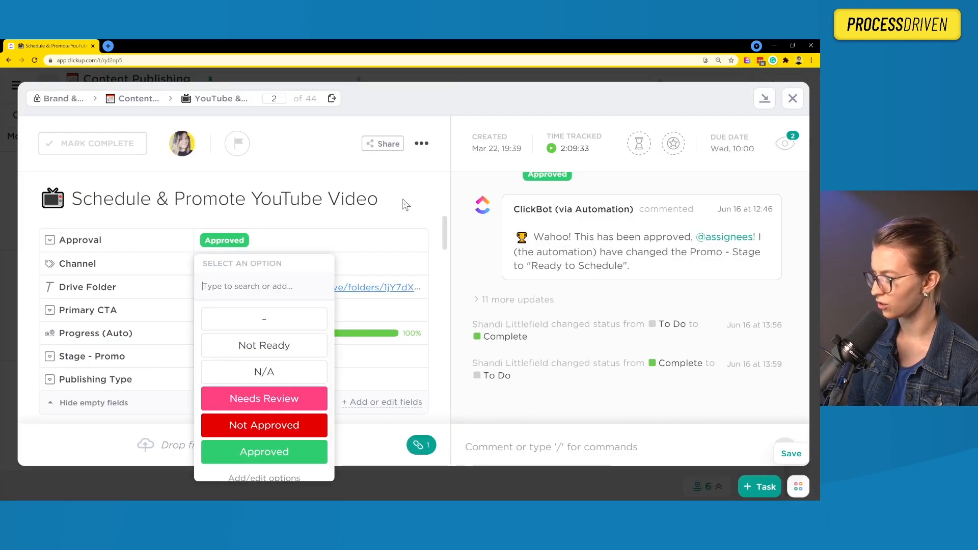
{"action": "left_click", "coordinate": [369, 220]}
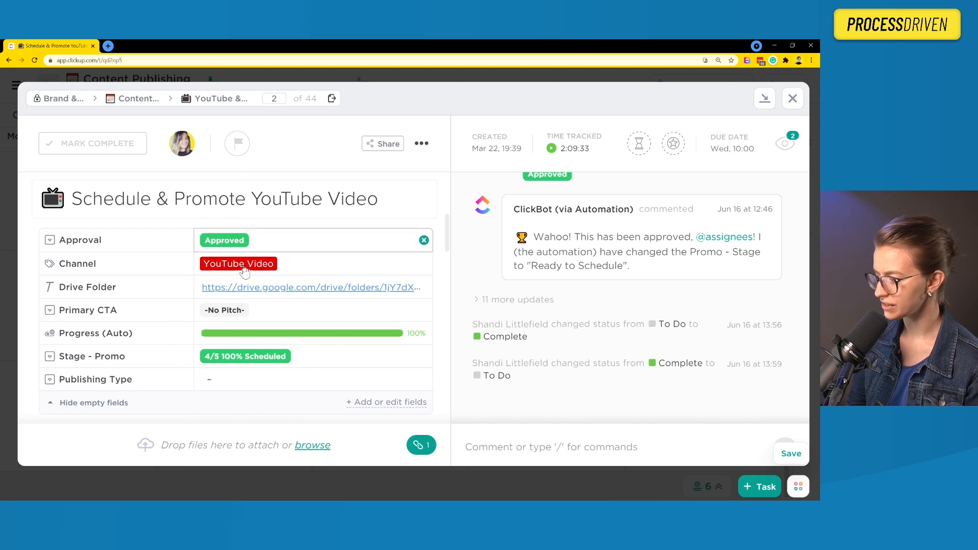
{"action": "left_click", "coordinate": [210, 363]}
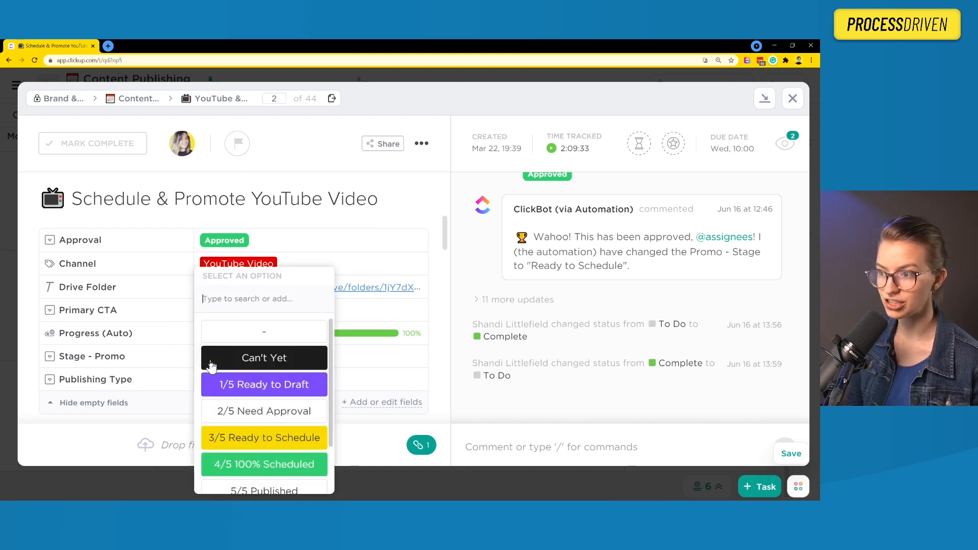
{"action": "left_click", "coordinate": [793, 98]}
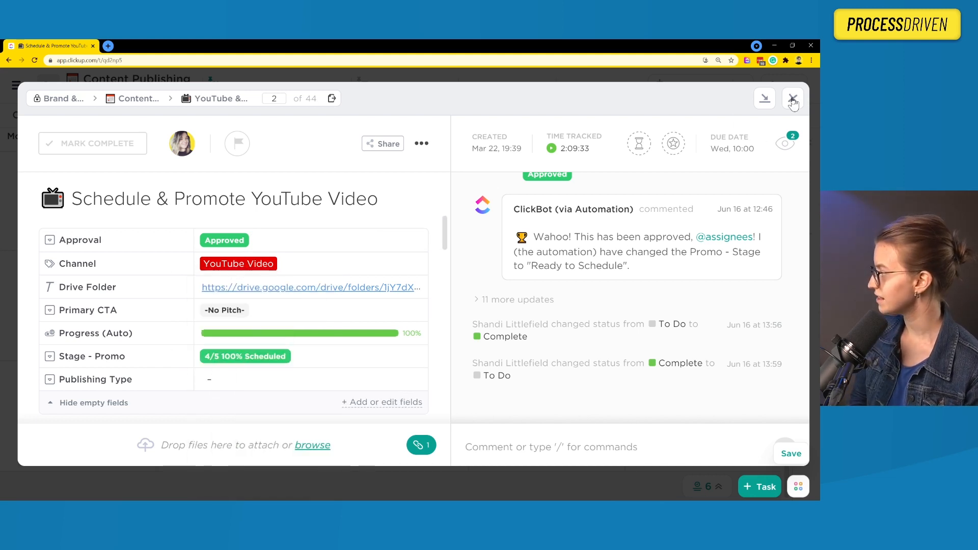
{"action": "left_click", "coordinate": [793, 98]}
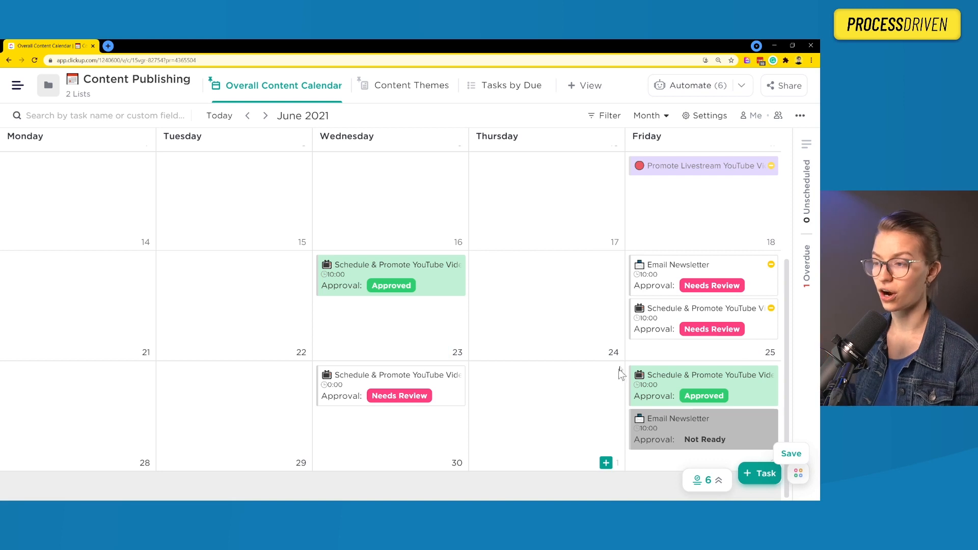
Step: Advance the content calendar to August 2021 and enable the Publish Date custom field among its task dates
{"action": "left_click", "coordinate": [265, 116]}
{"action": "left_click", "coordinate": [265, 115]}
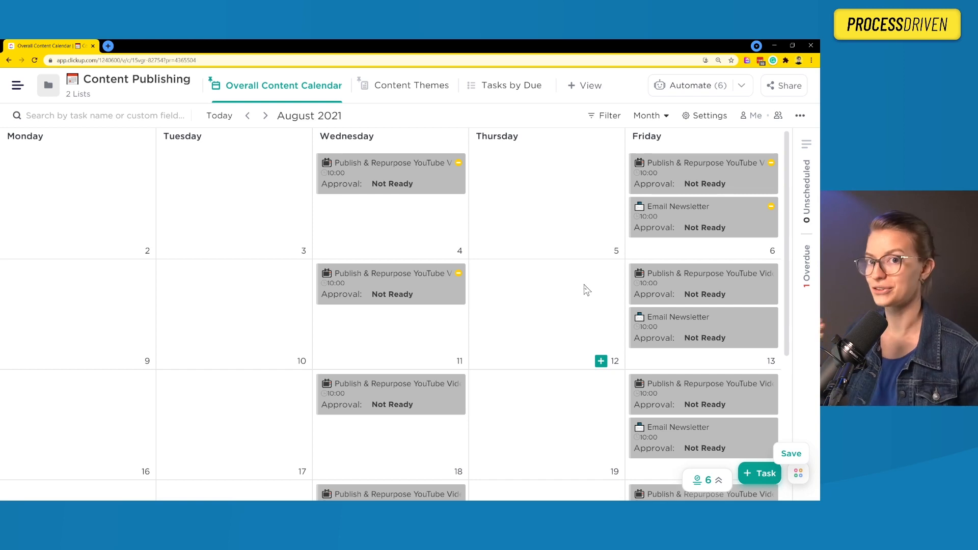
{"action": "left_click", "coordinate": [705, 115]}
{"action": "left_click", "coordinate": [708, 370]}
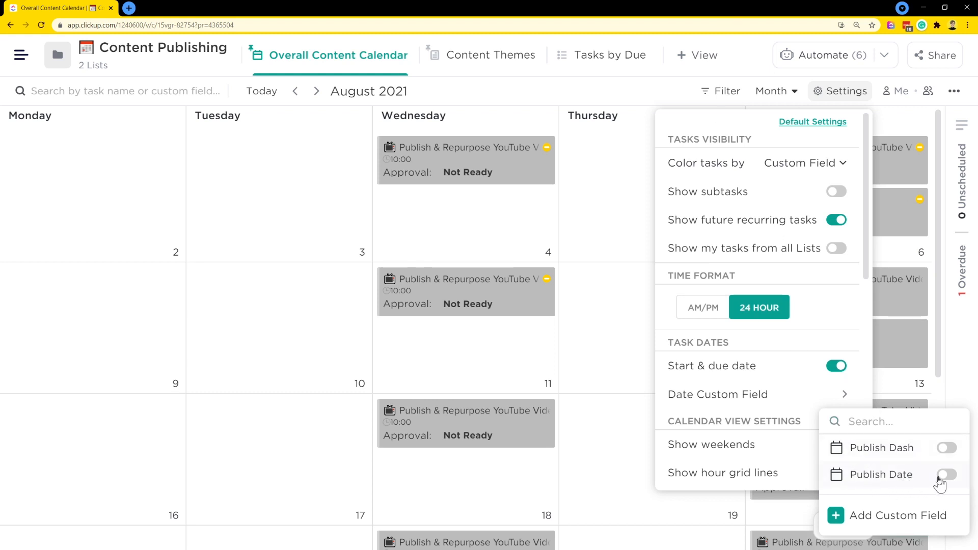
{"action": "left_click", "coordinate": [940, 478]}
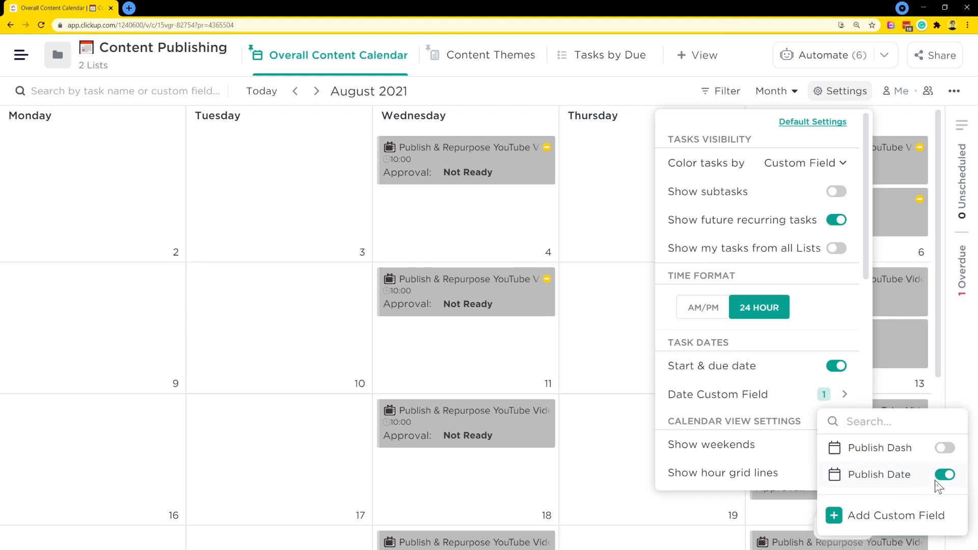